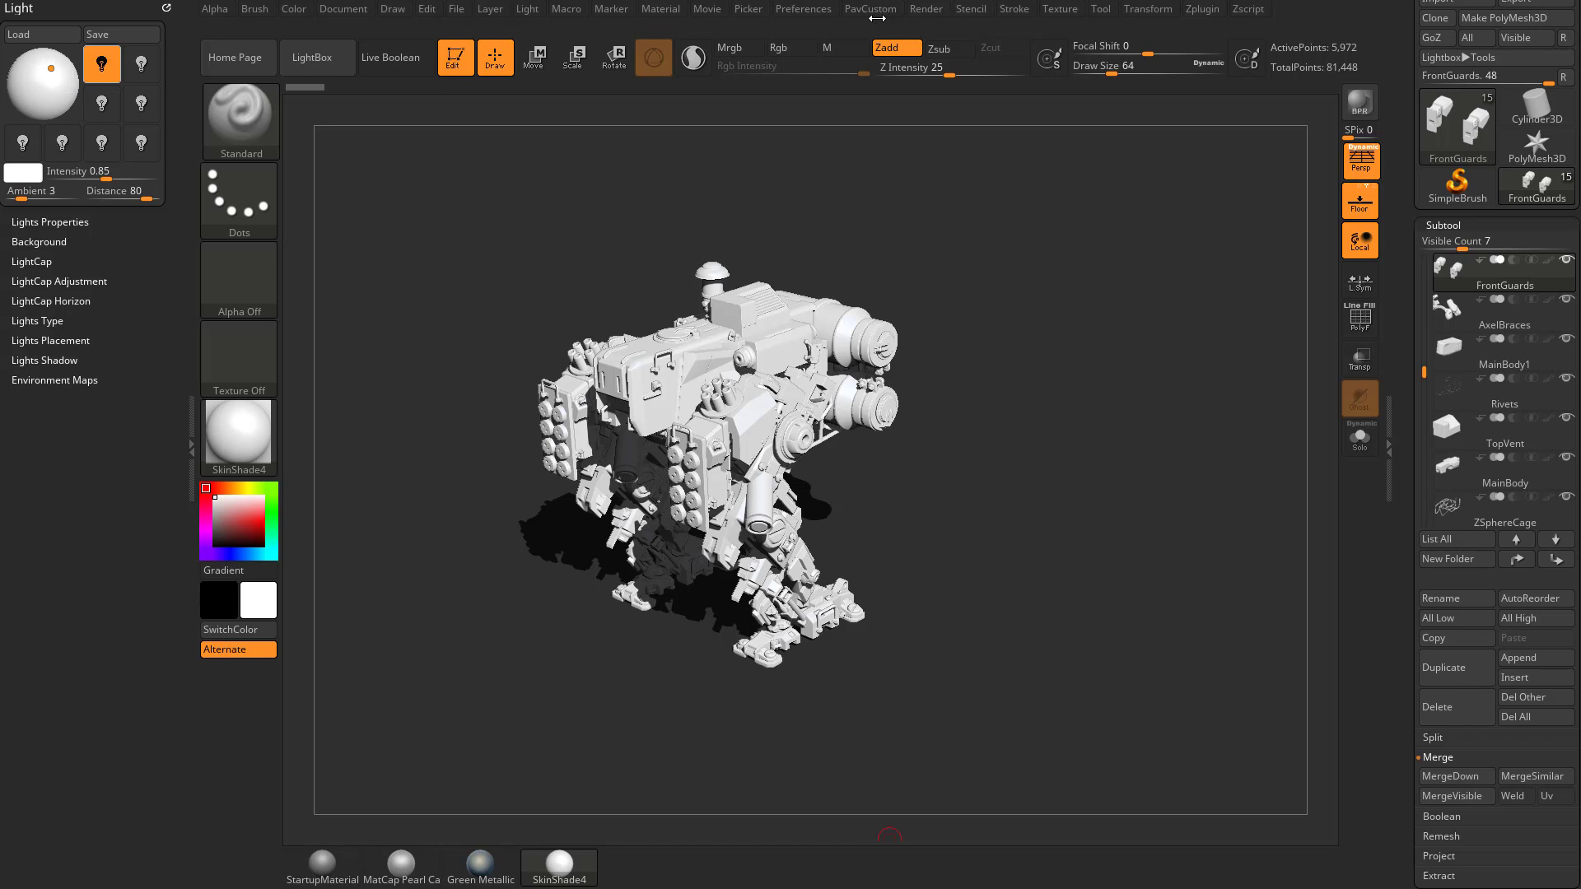
Dock the Render palette beside the canvas and expand its Render Properties settings
click(926, 8)
drag(916, 31, 216, 132)
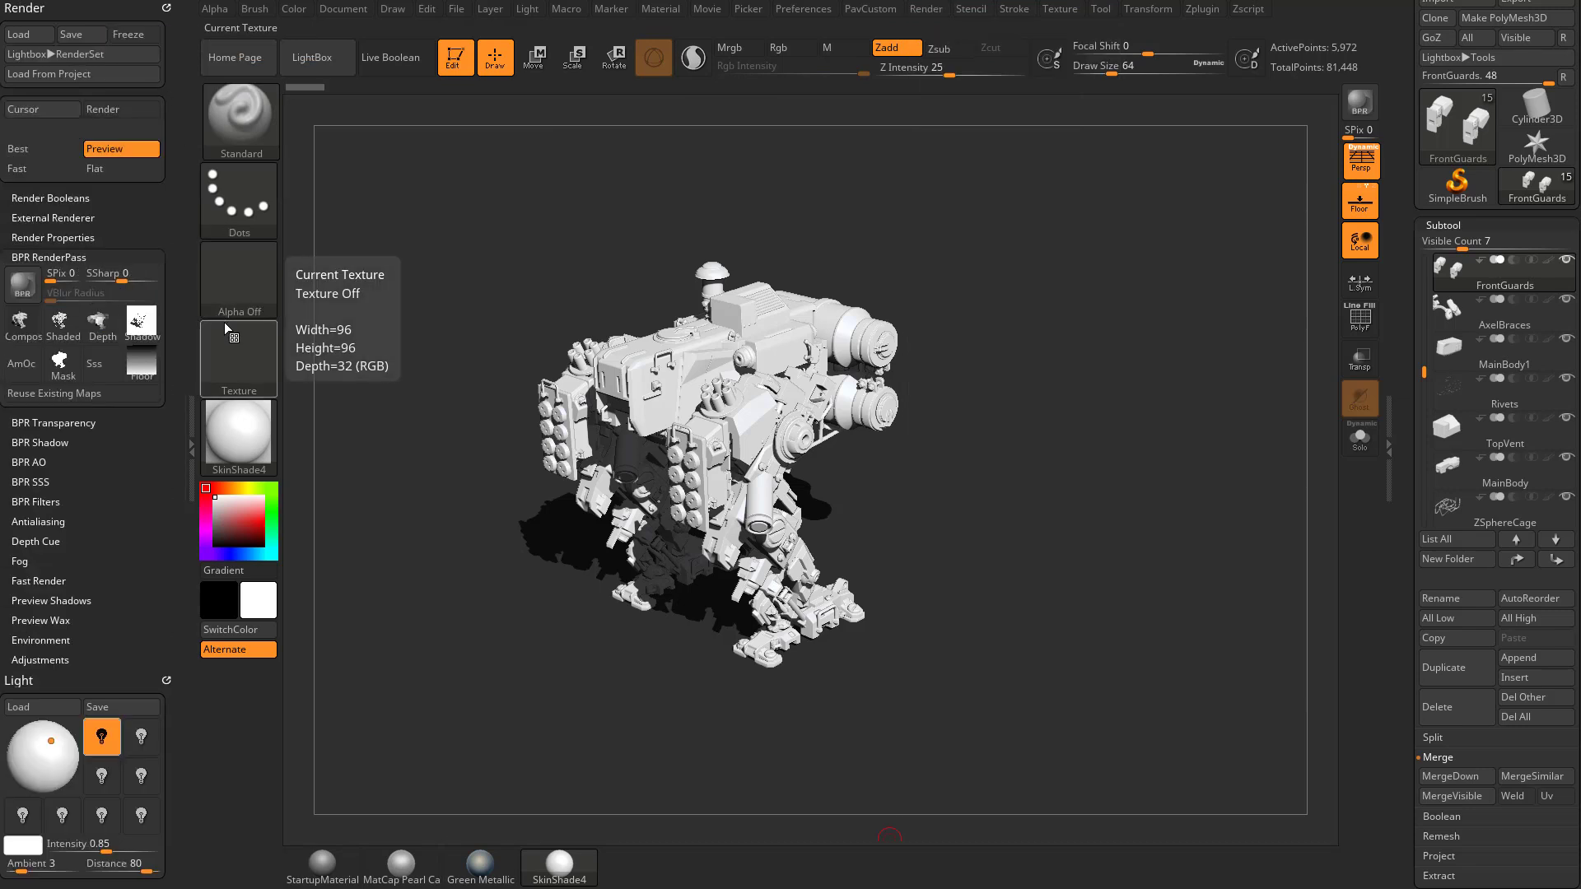
click(57, 256)
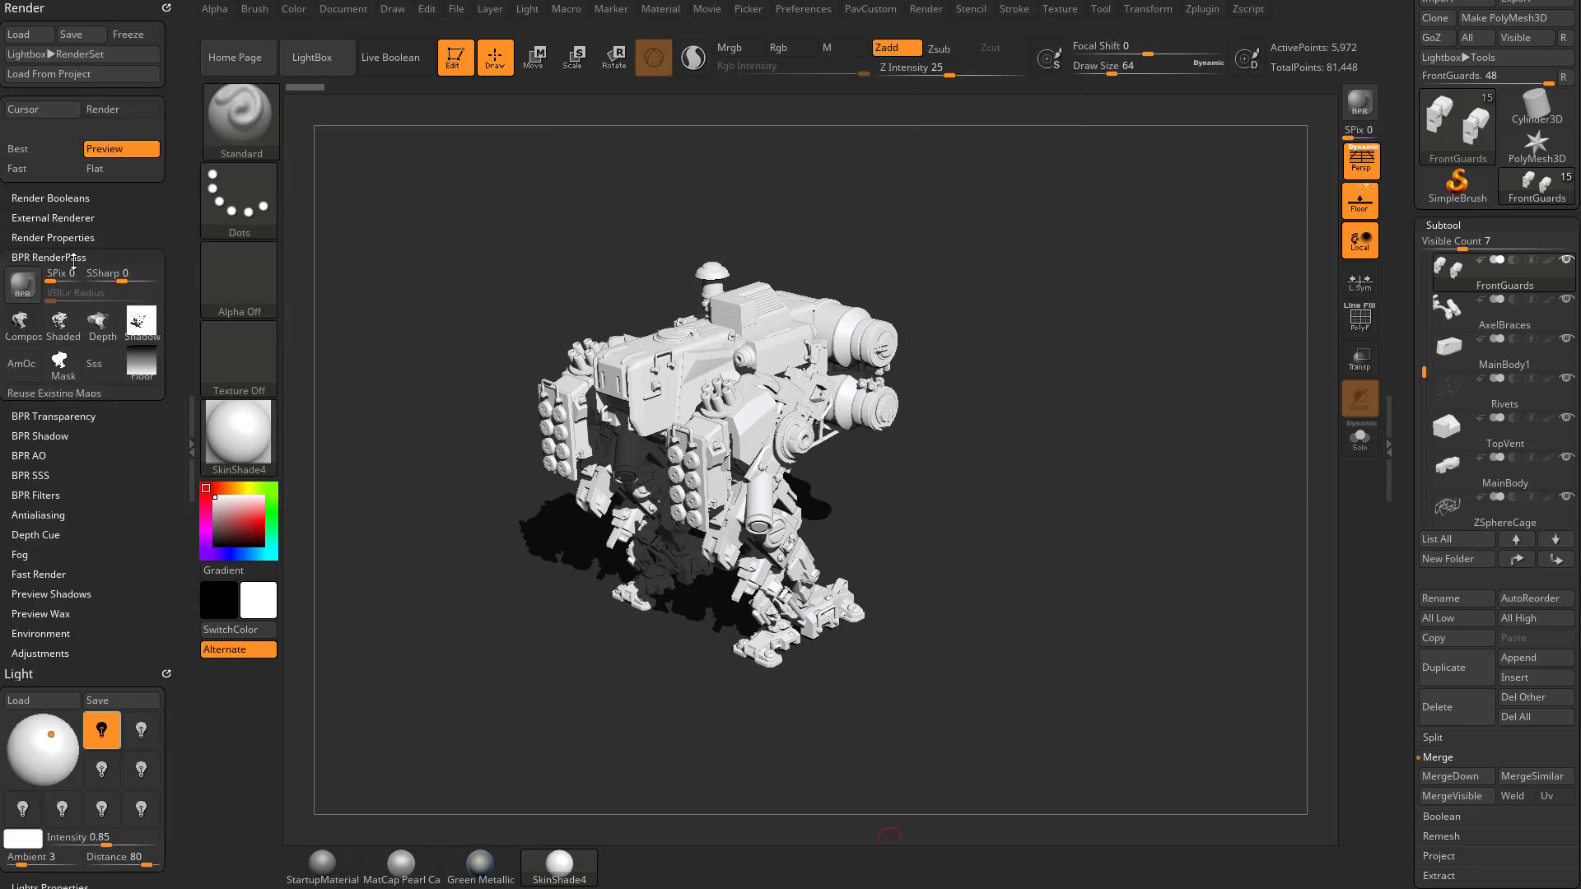
click(62, 239)
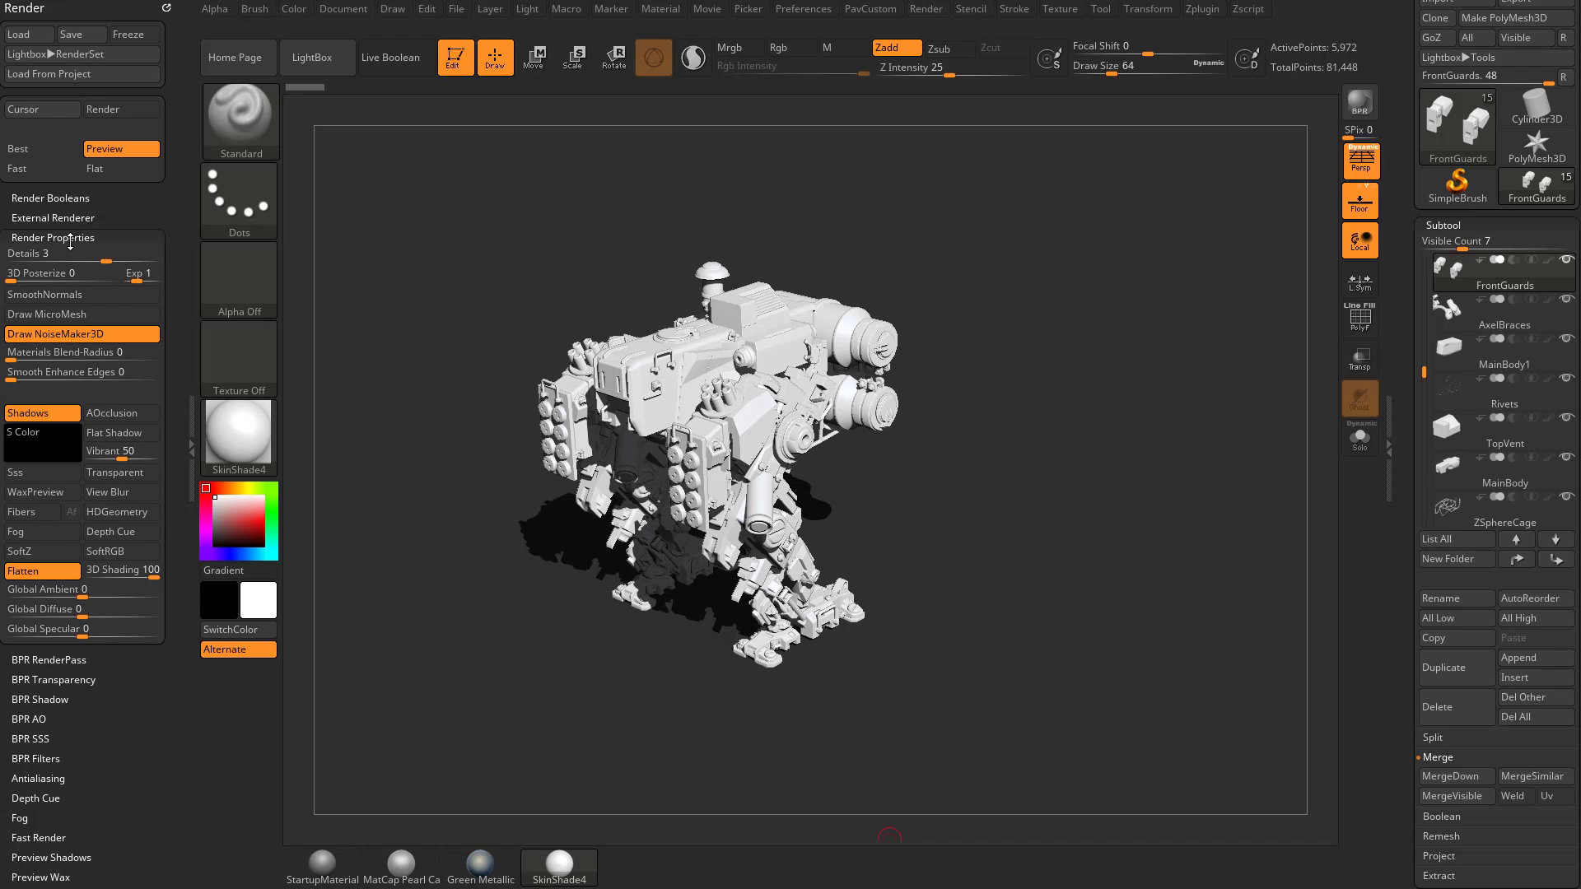
Test a BPR render of the mech with Shadows turned off, and turn Shadows back on
click(42, 415)
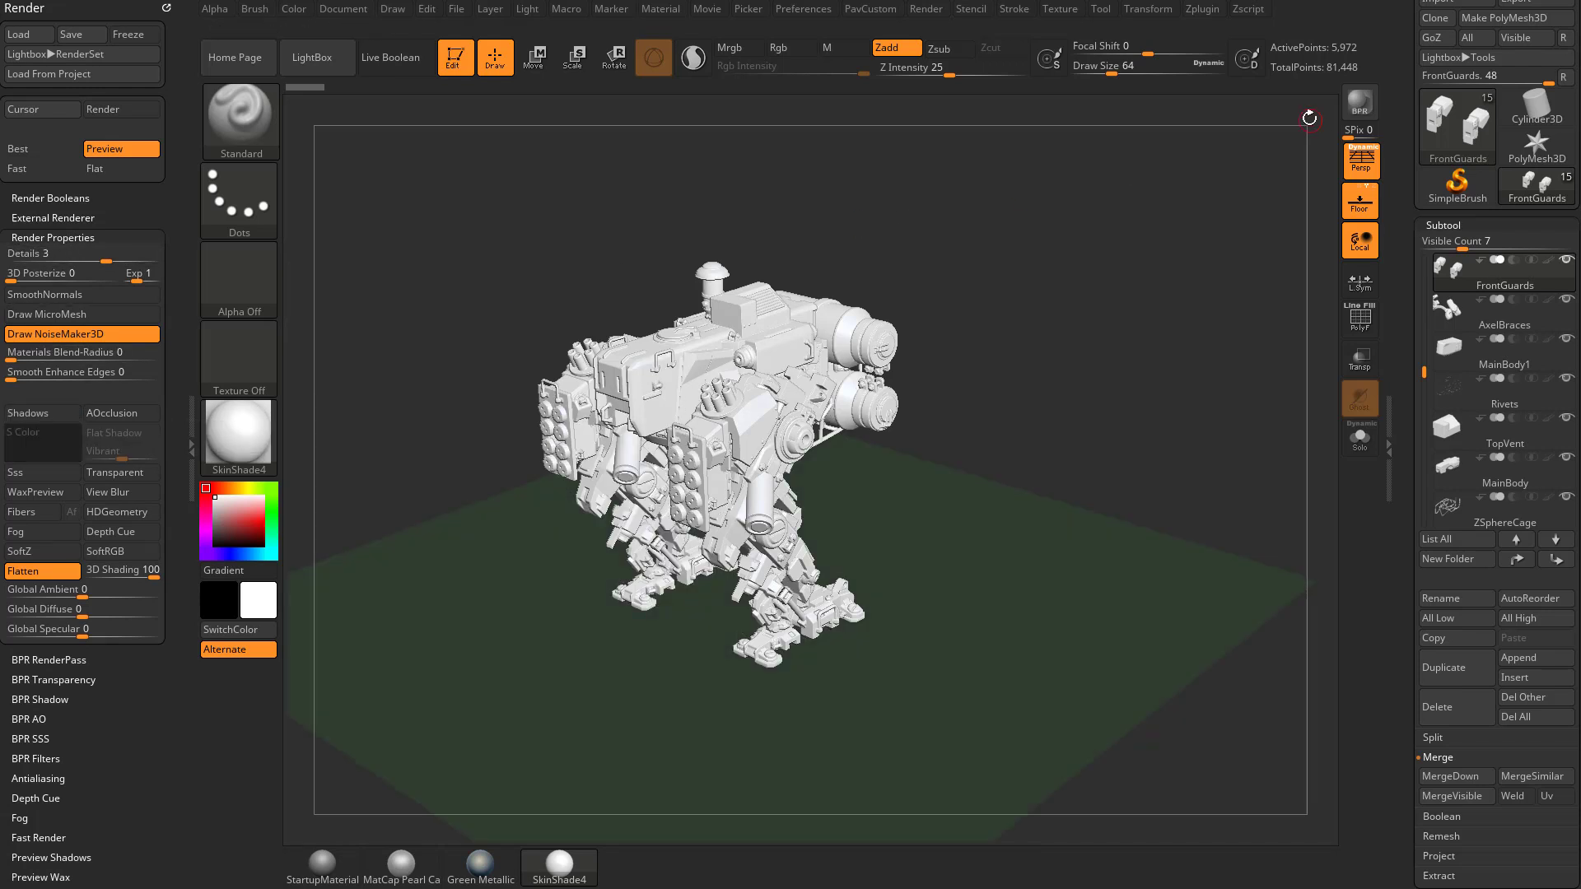
click(1108, 306)
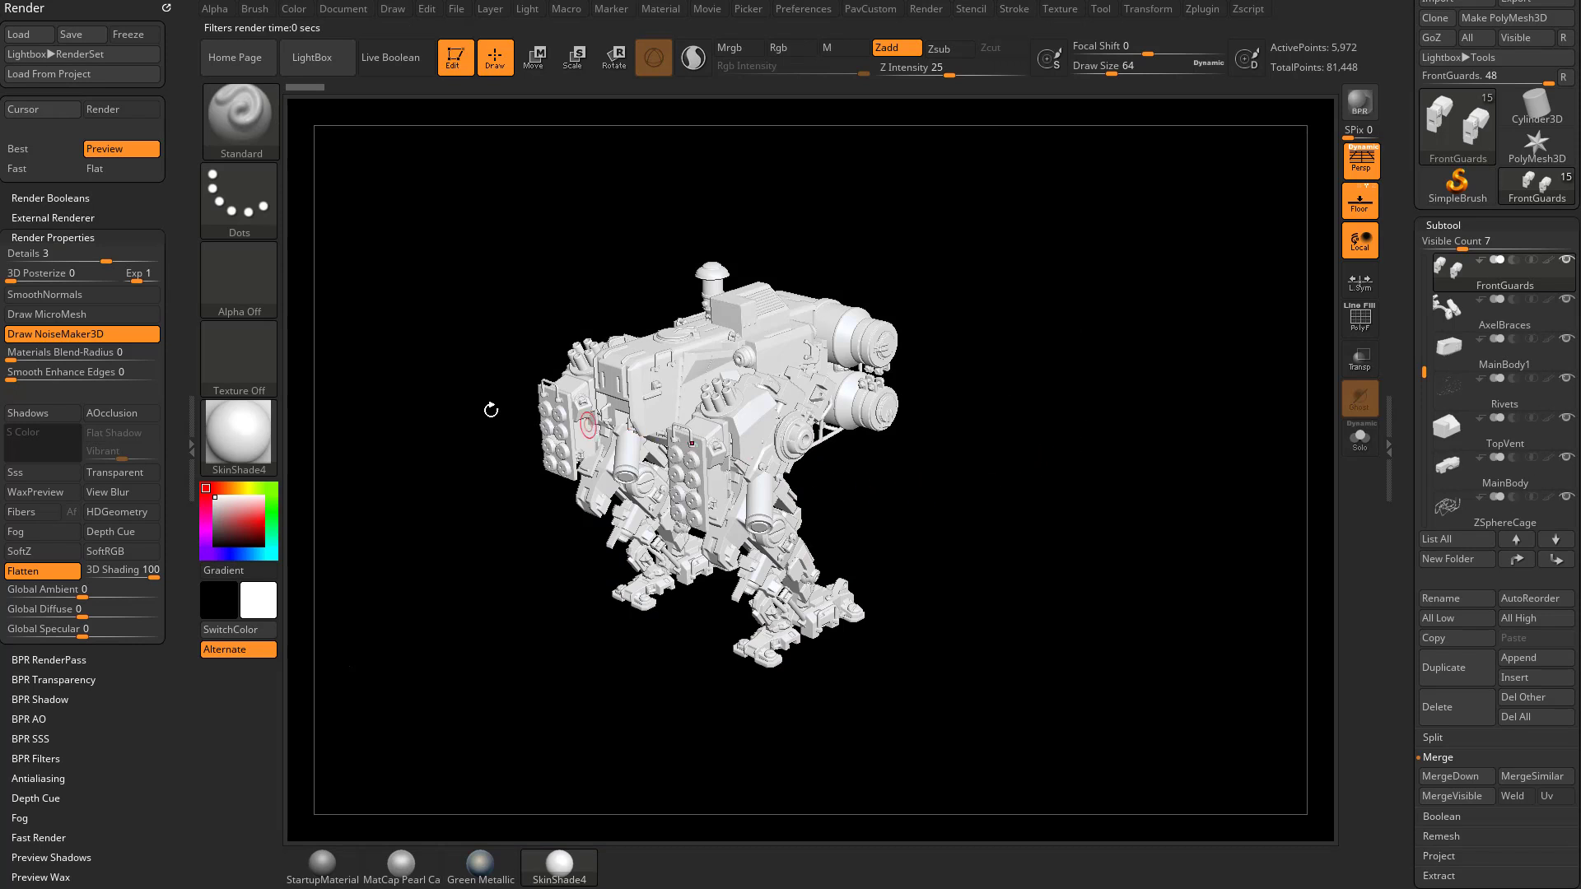
click(43, 413)
Set the BPR Shadow rays to 9 and resolution to 1213, and render the mech with BPR
drag(180, 560, 163, 502)
key(shift)
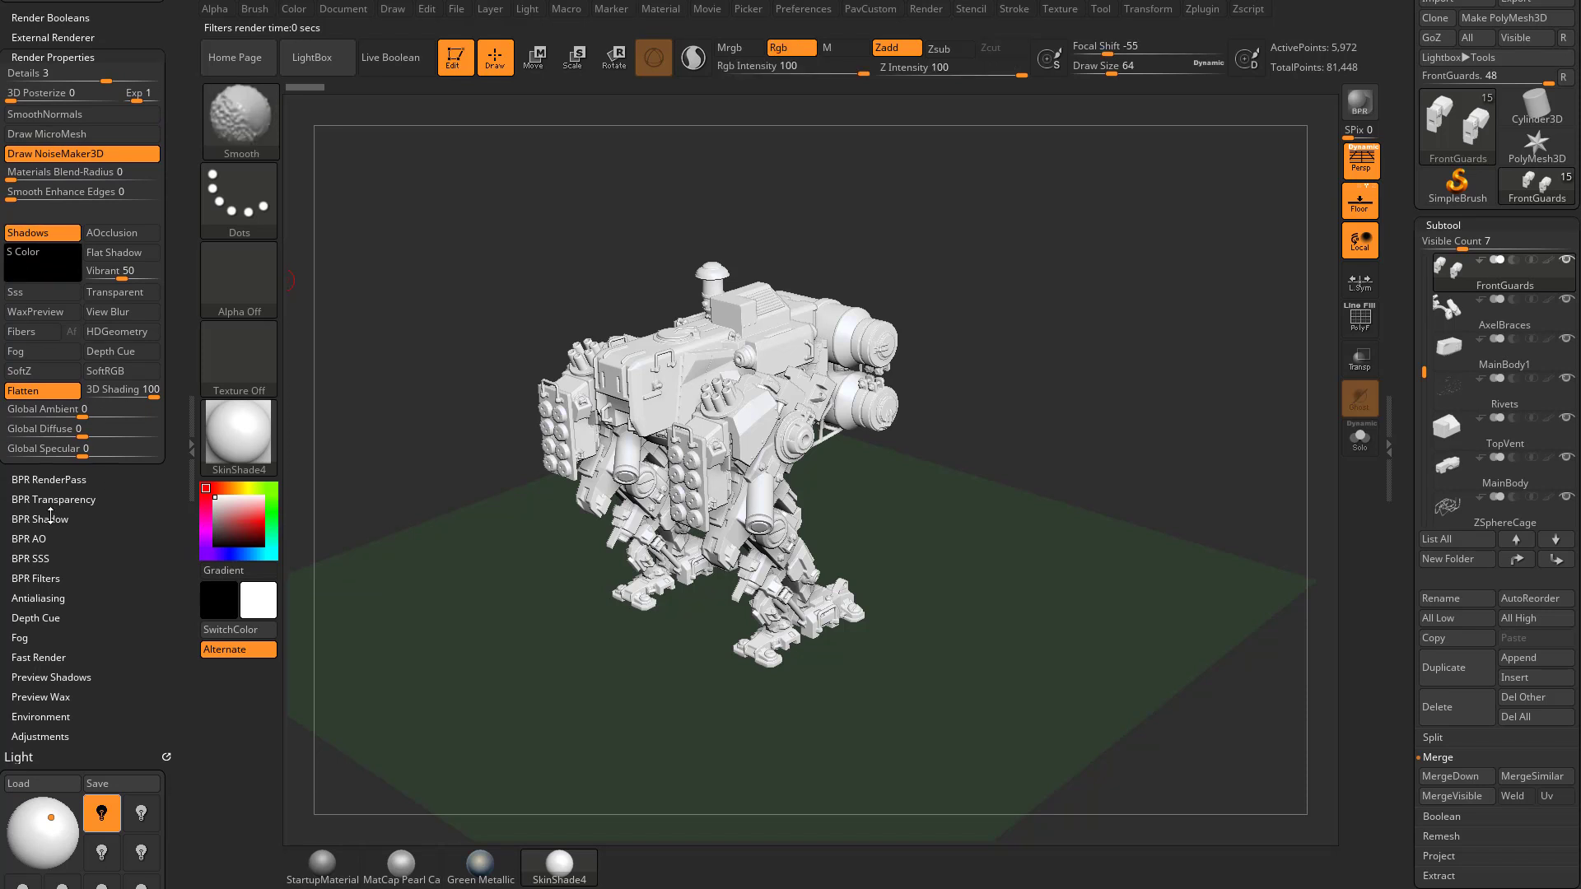
click(49, 517)
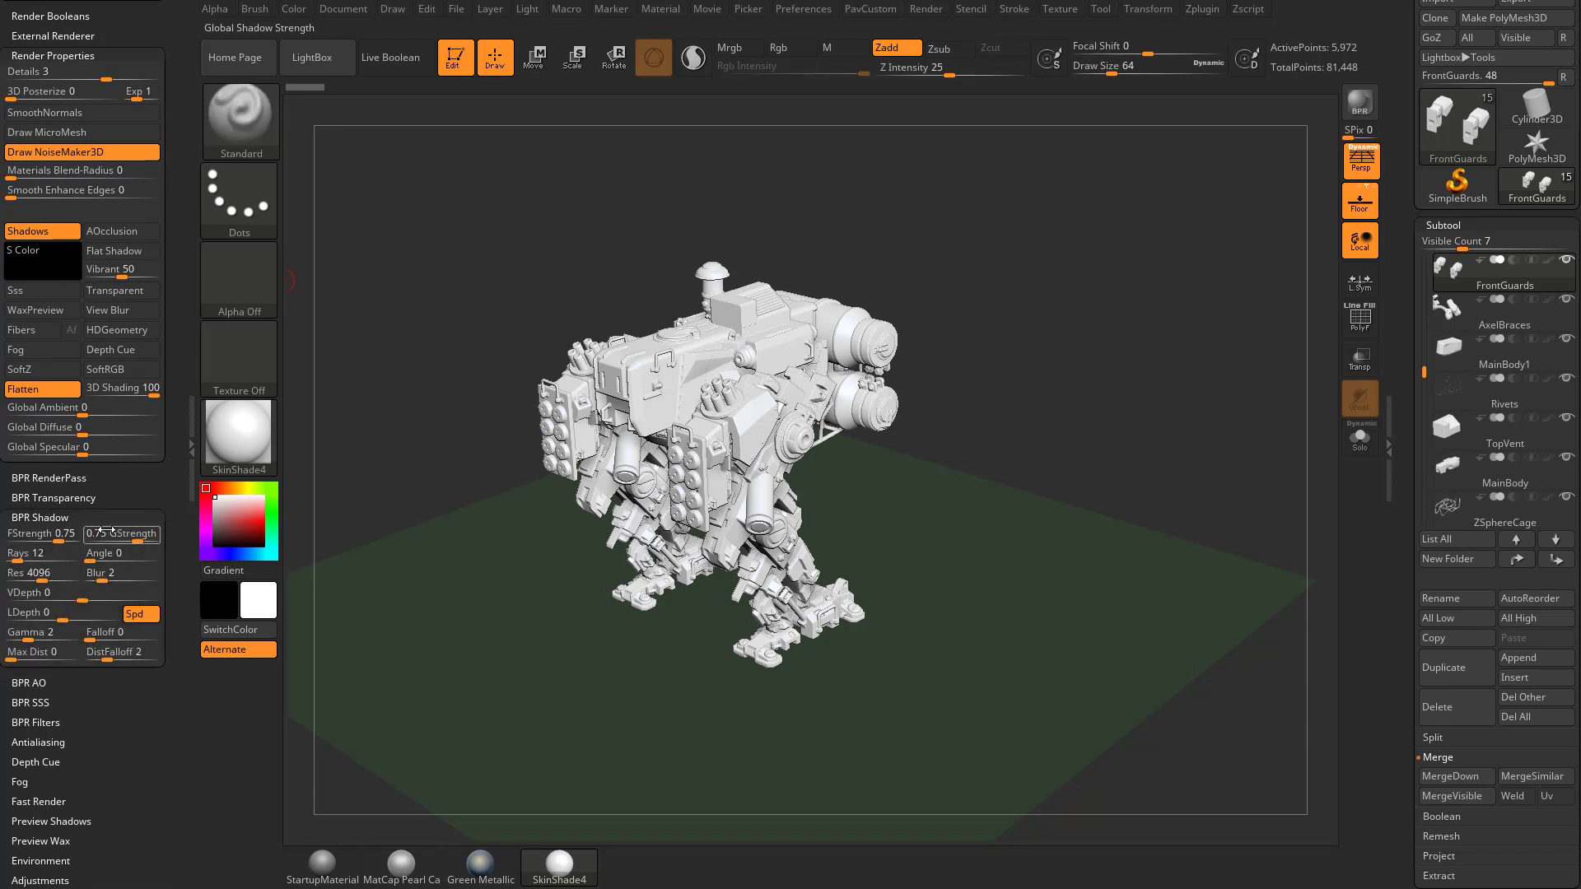
click(47, 231)
click(44, 232)
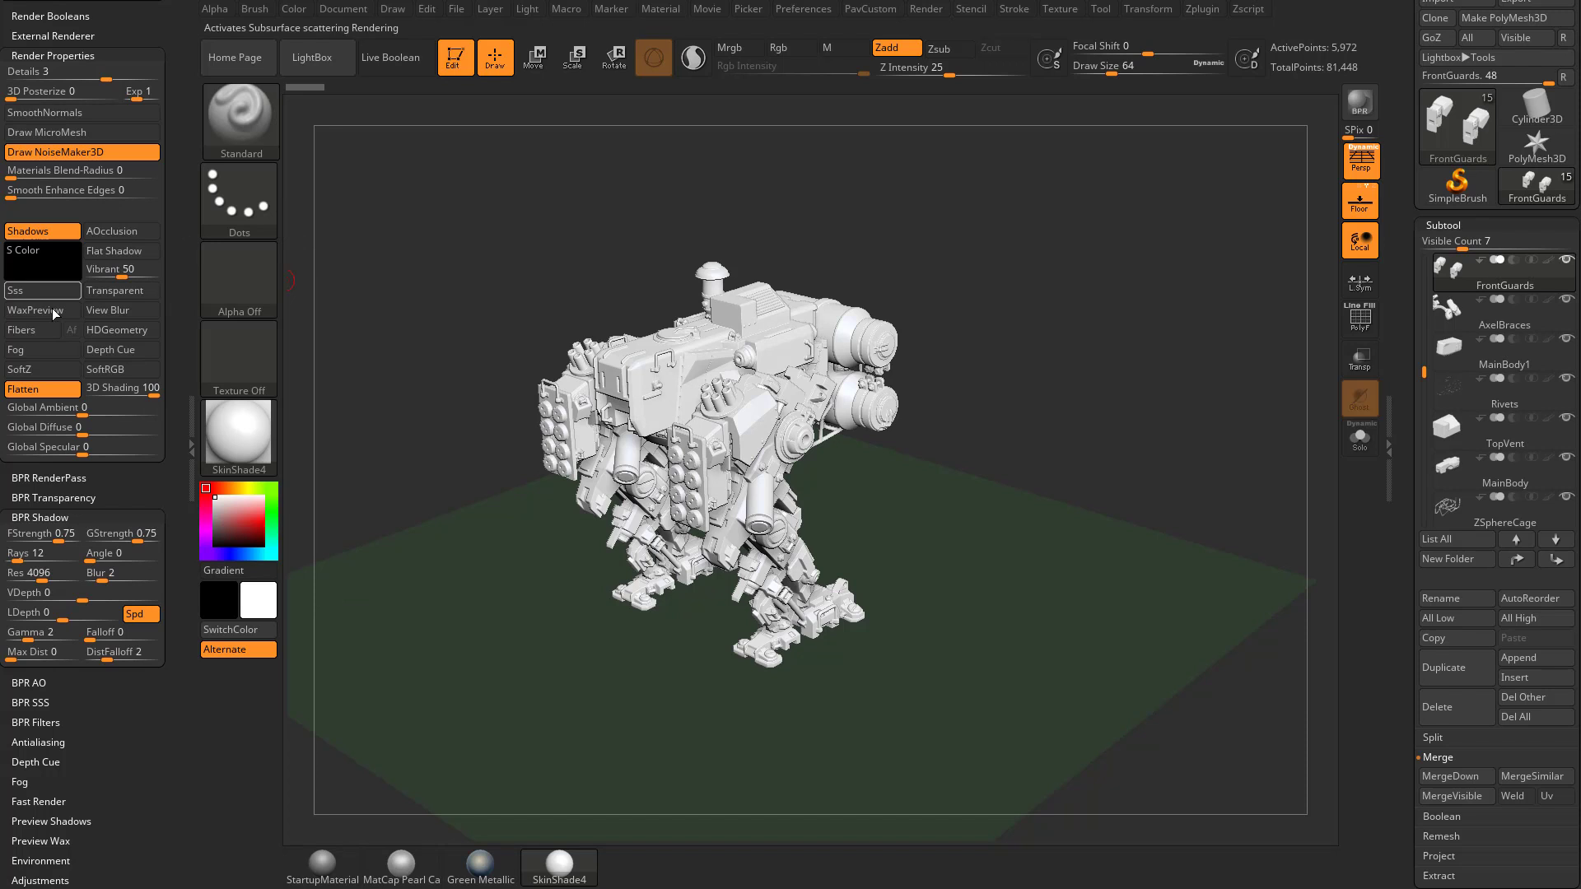
drag(1, 528, 2, 432)
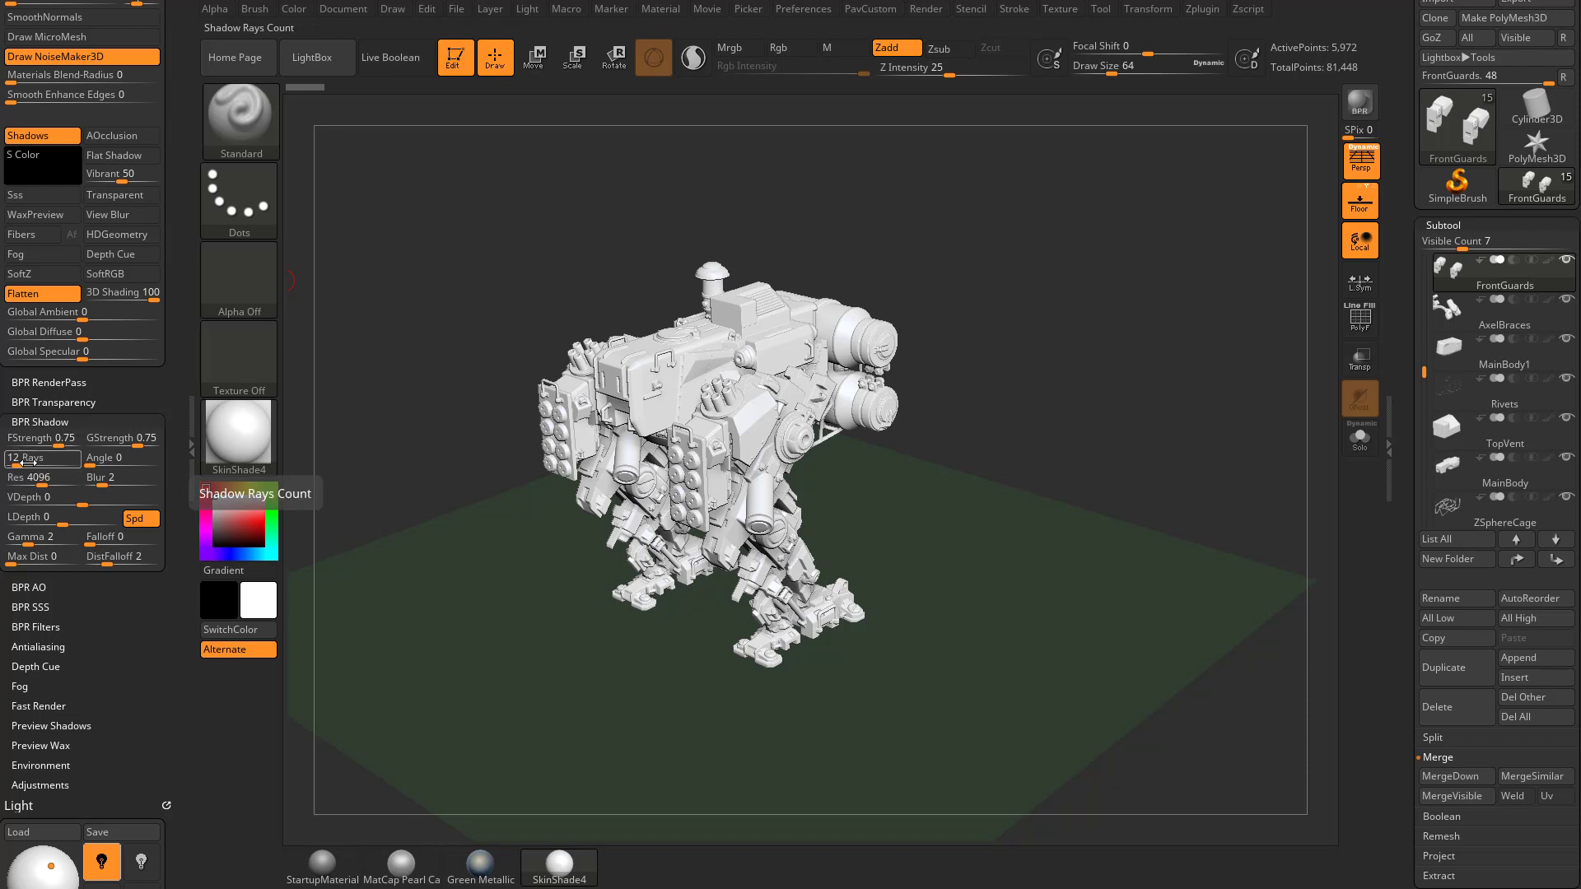
drag(37, 485, 20, 465)
key(shift+r)
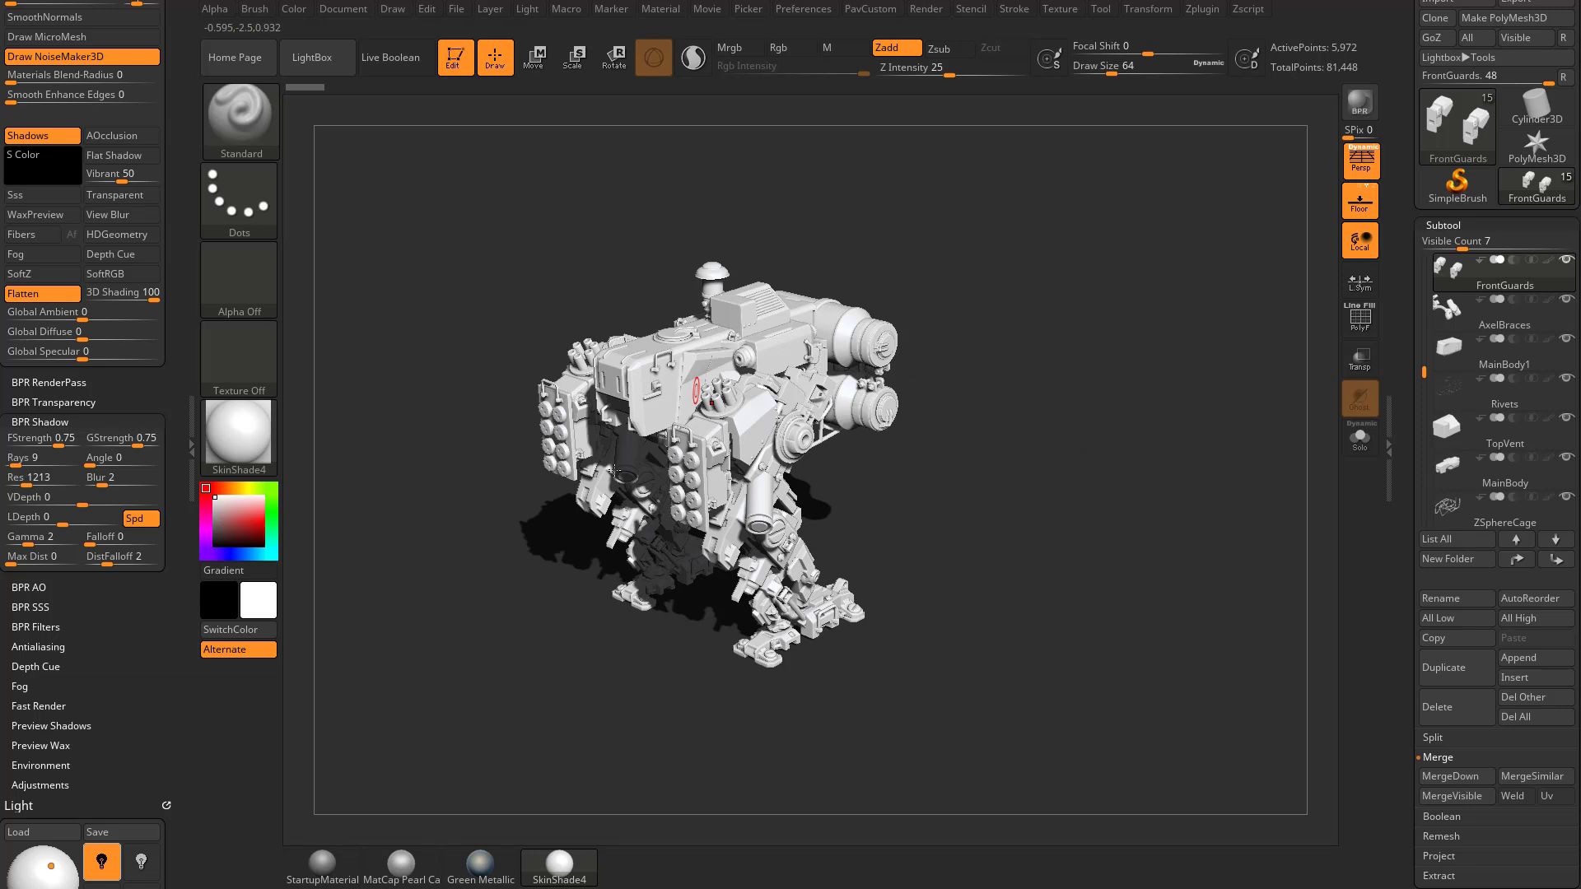
Render a close-up of the mech's front with BPR and set the draw size to 44
alt+drag(1119, 576, 1317, 330)
click(1358, 103)
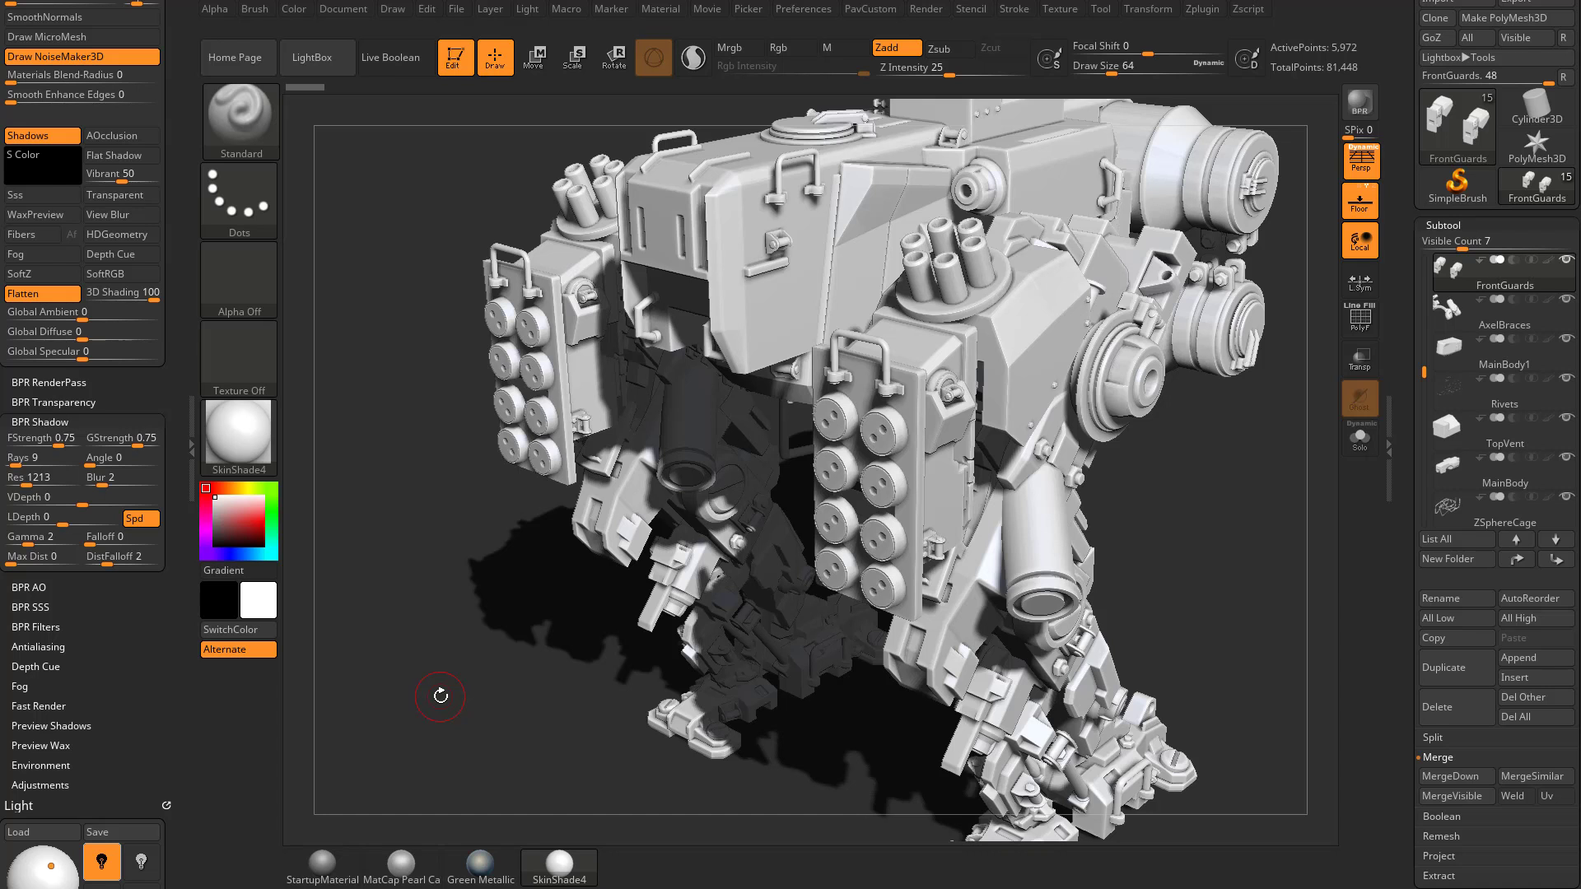
key(s)
click(392, 443)
Enable Flat Shadow for the BPR render and test-render with a higher SPix before returning SPix to 0
scroll(120, 619, up, 3)
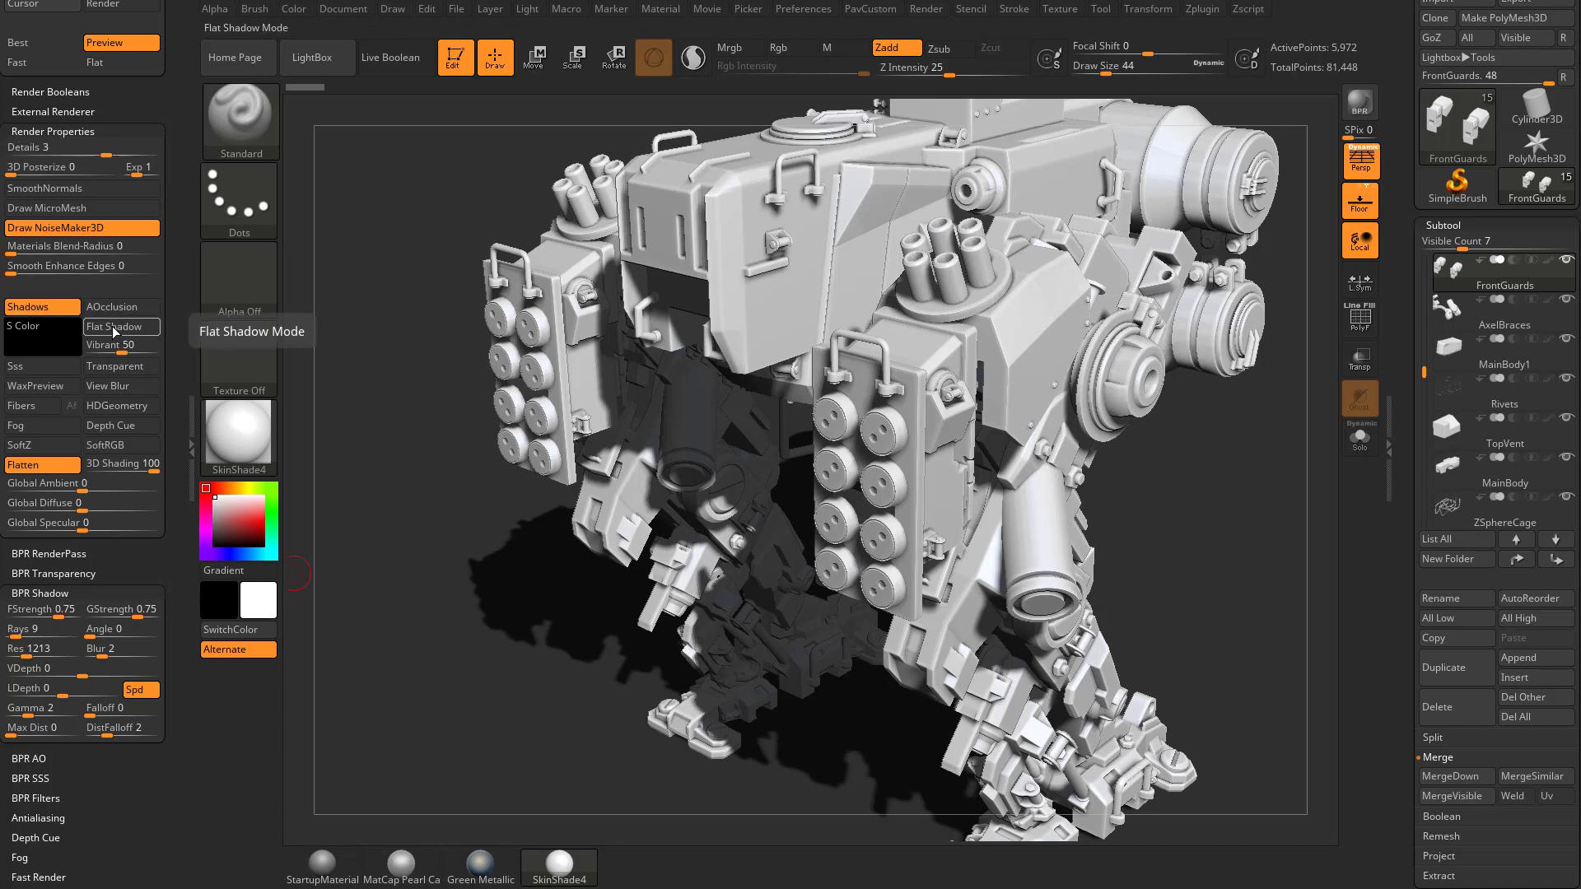
click(116, 328)
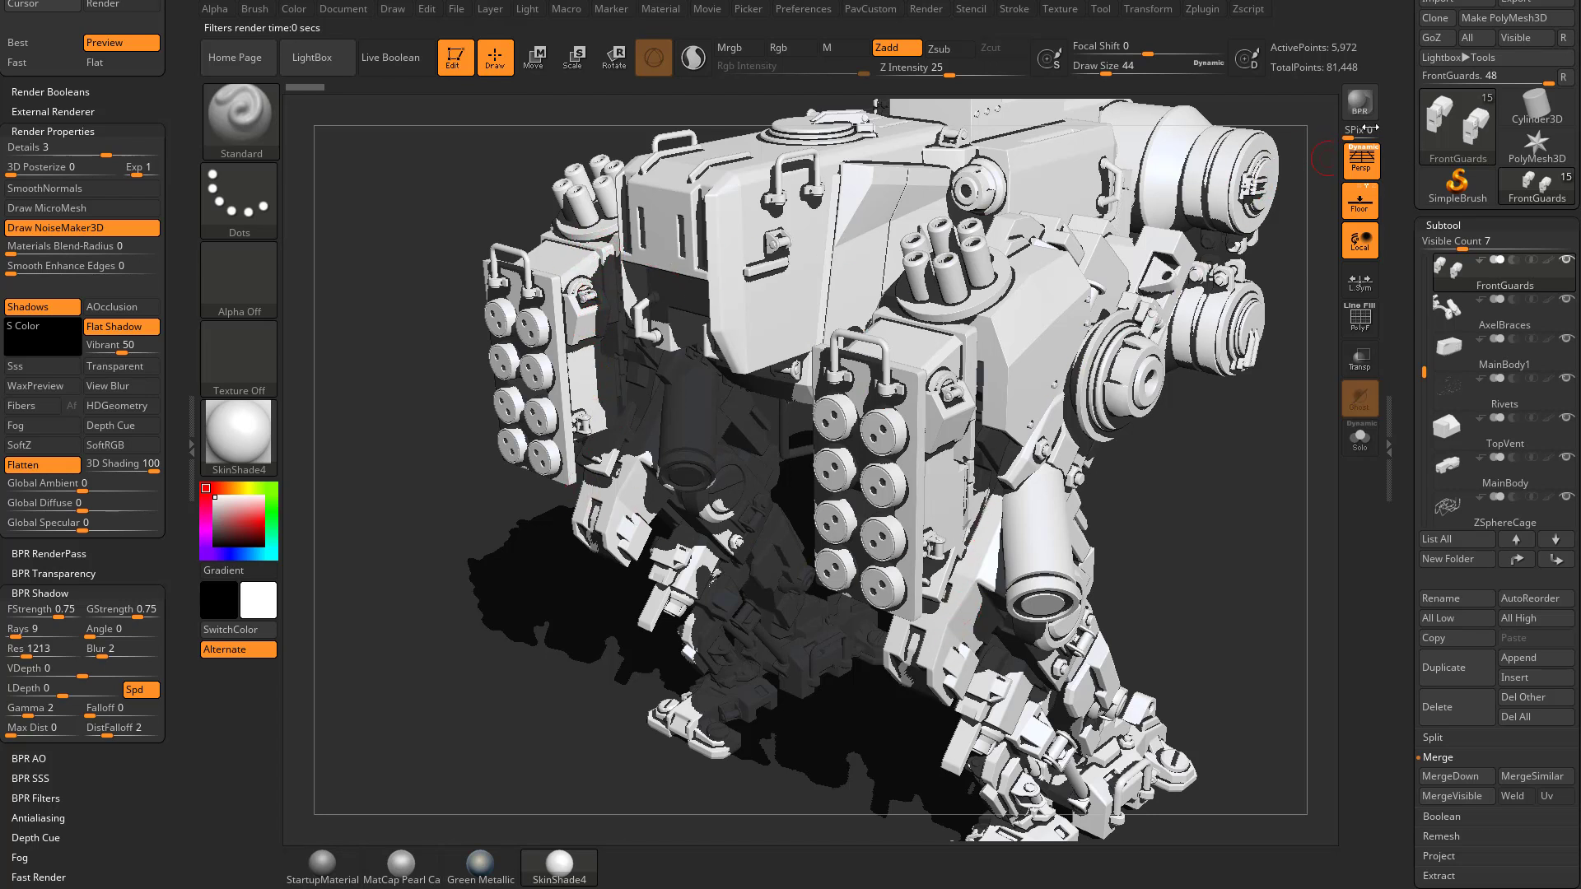
drag(1356, 137, 1360, 137)
click(1359, 108)
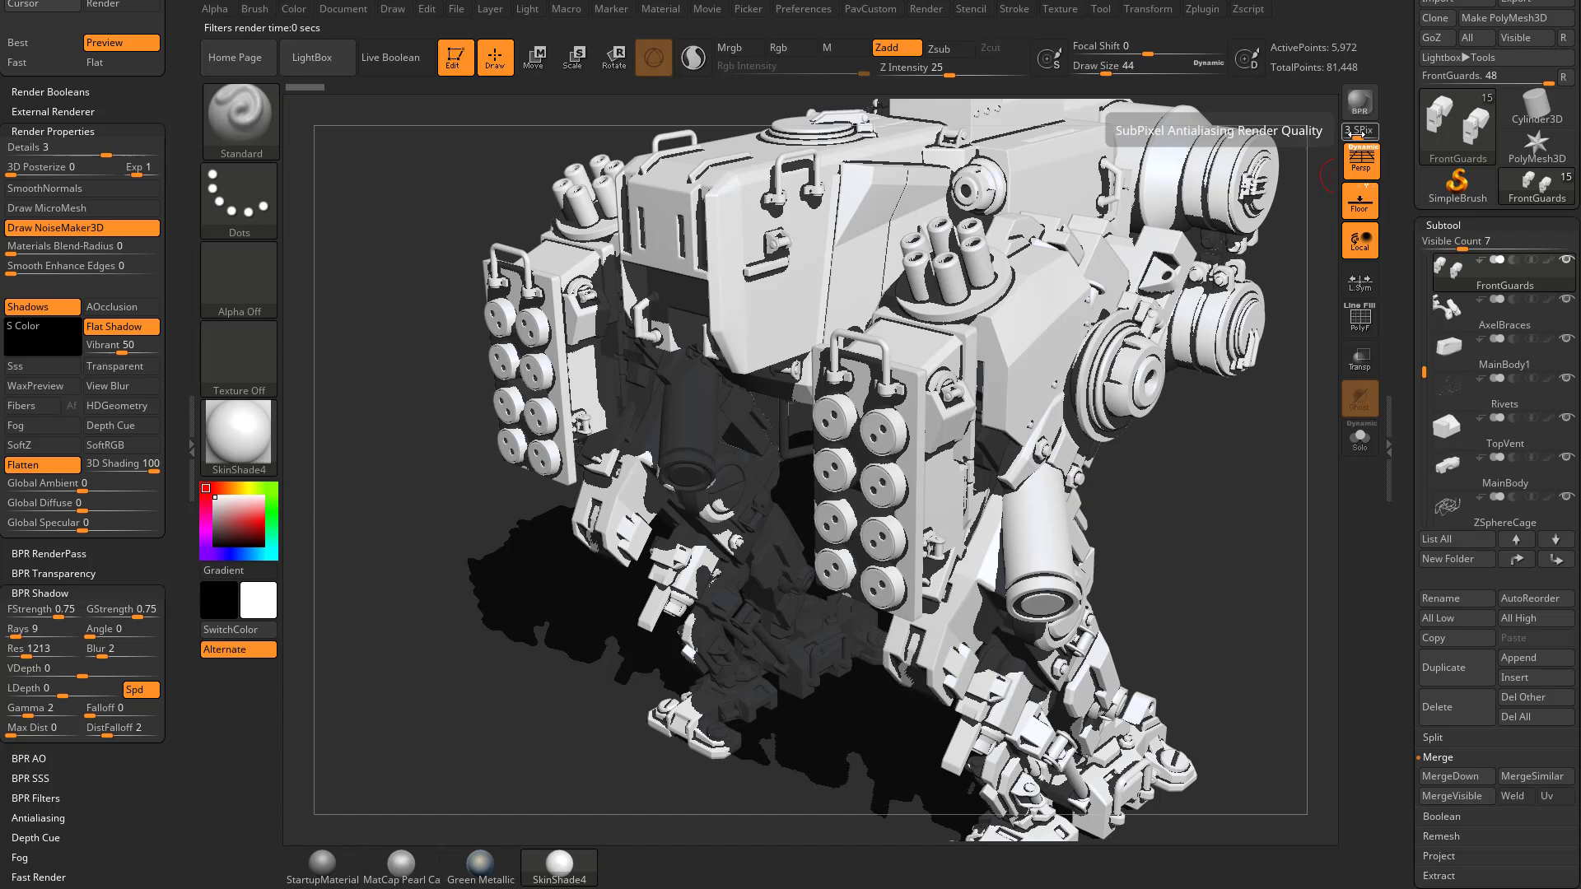
click(1345, 134)
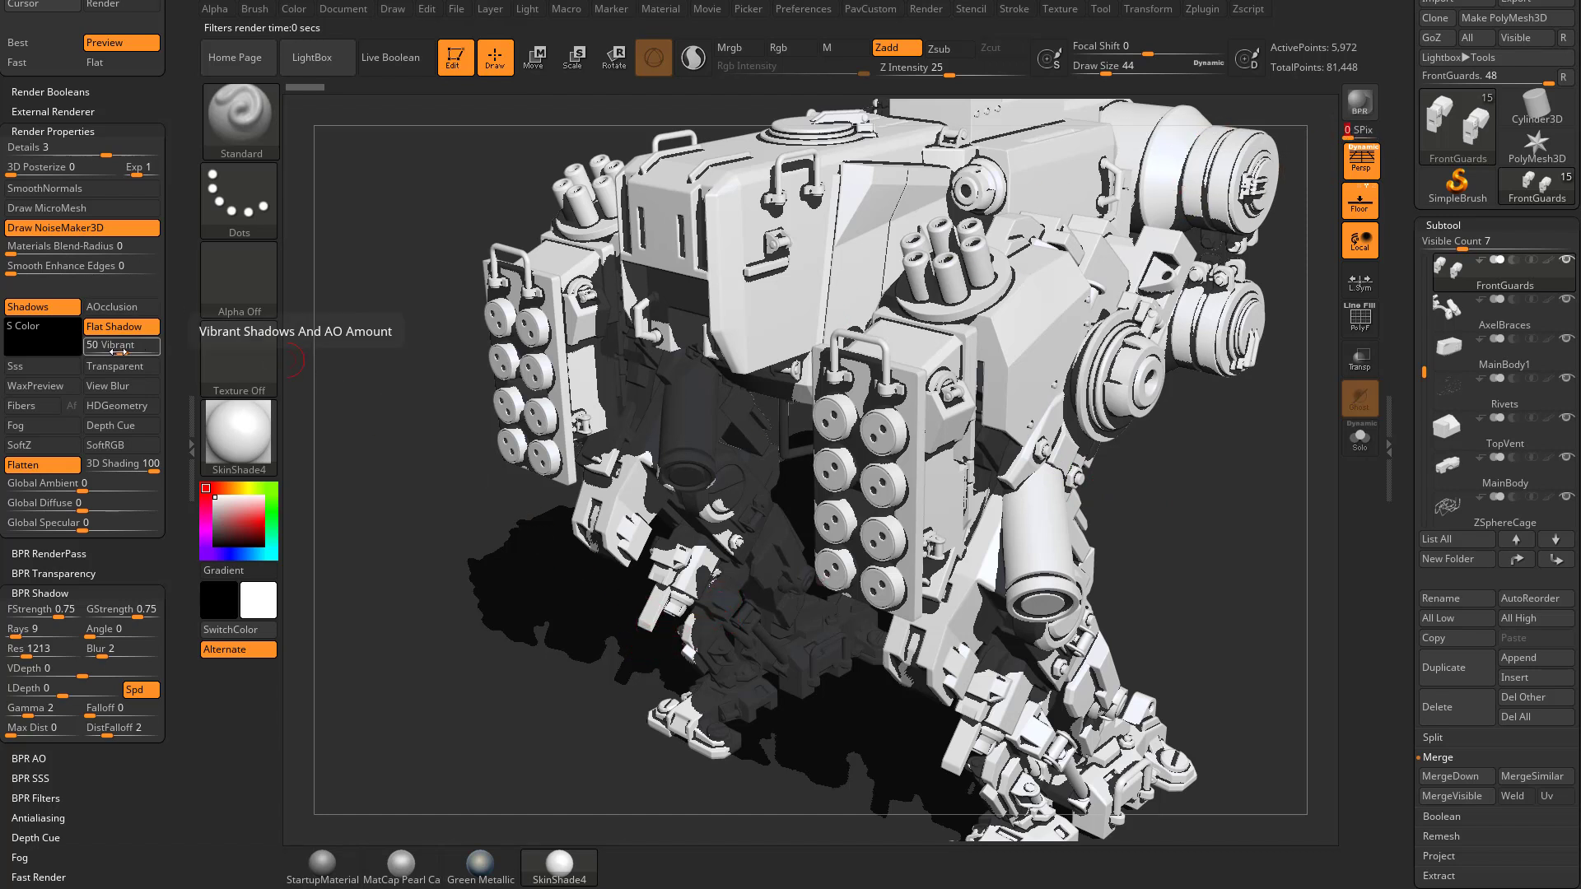
Set the Vibrant amount for the render shadows to 0 and render the mech
drag(118, 351, 79, 352)
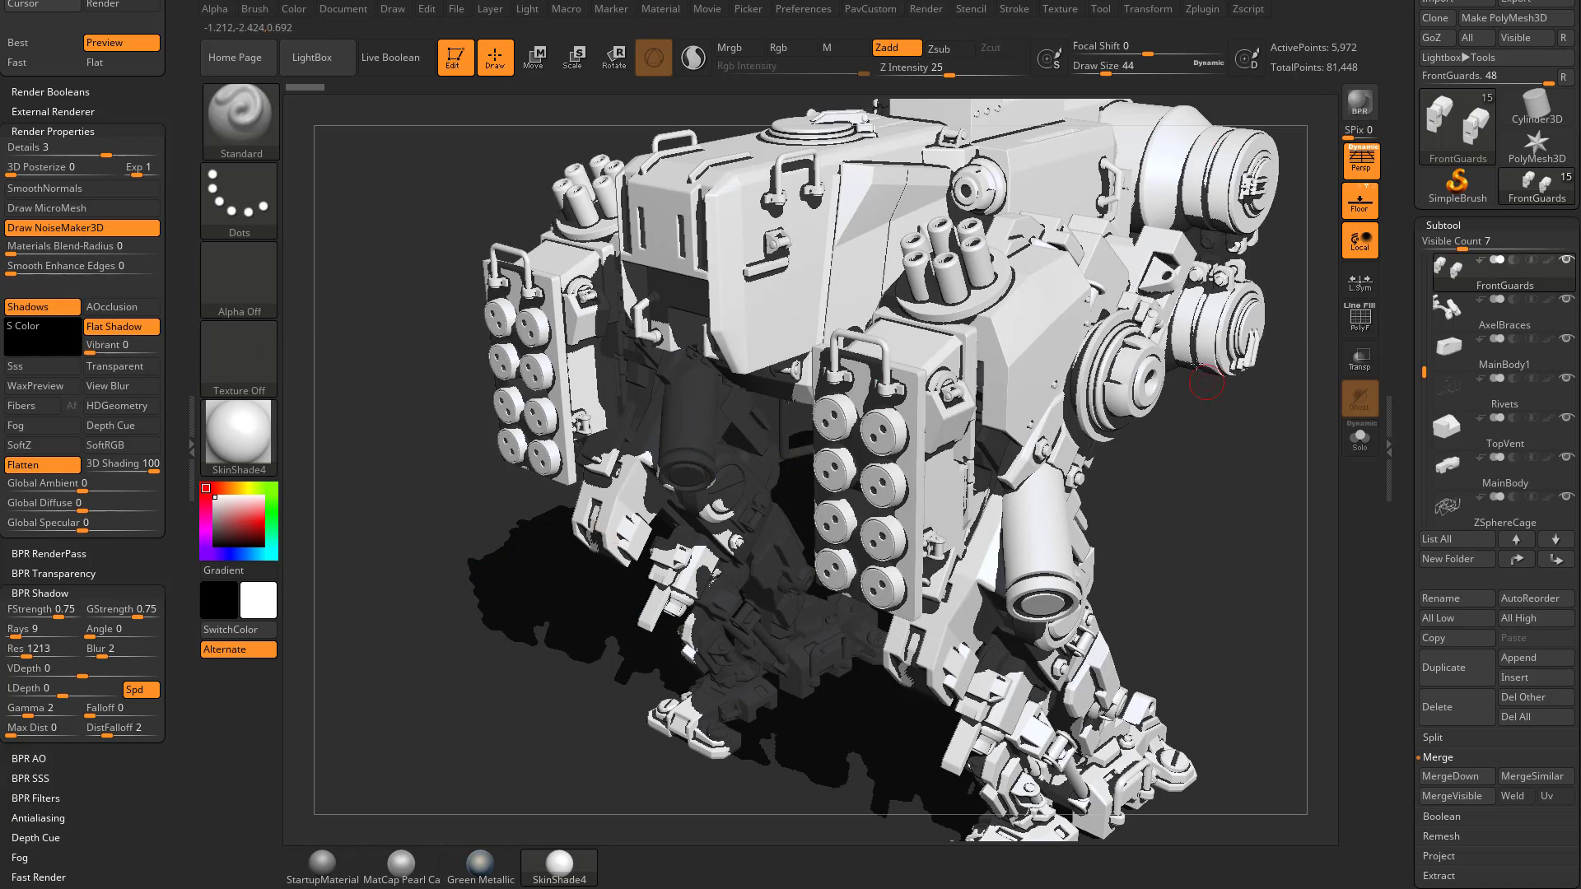
mouse_move(1207, 461)
mouse_down()
mouse_move(1252, 461)
mouse_move(1201, 466)
mouse_up()
Try Flat Shadow mode in the Preview Shadows settings, compare it with a BPR render, and switch it back off
drag(150, 781, 25, 630)
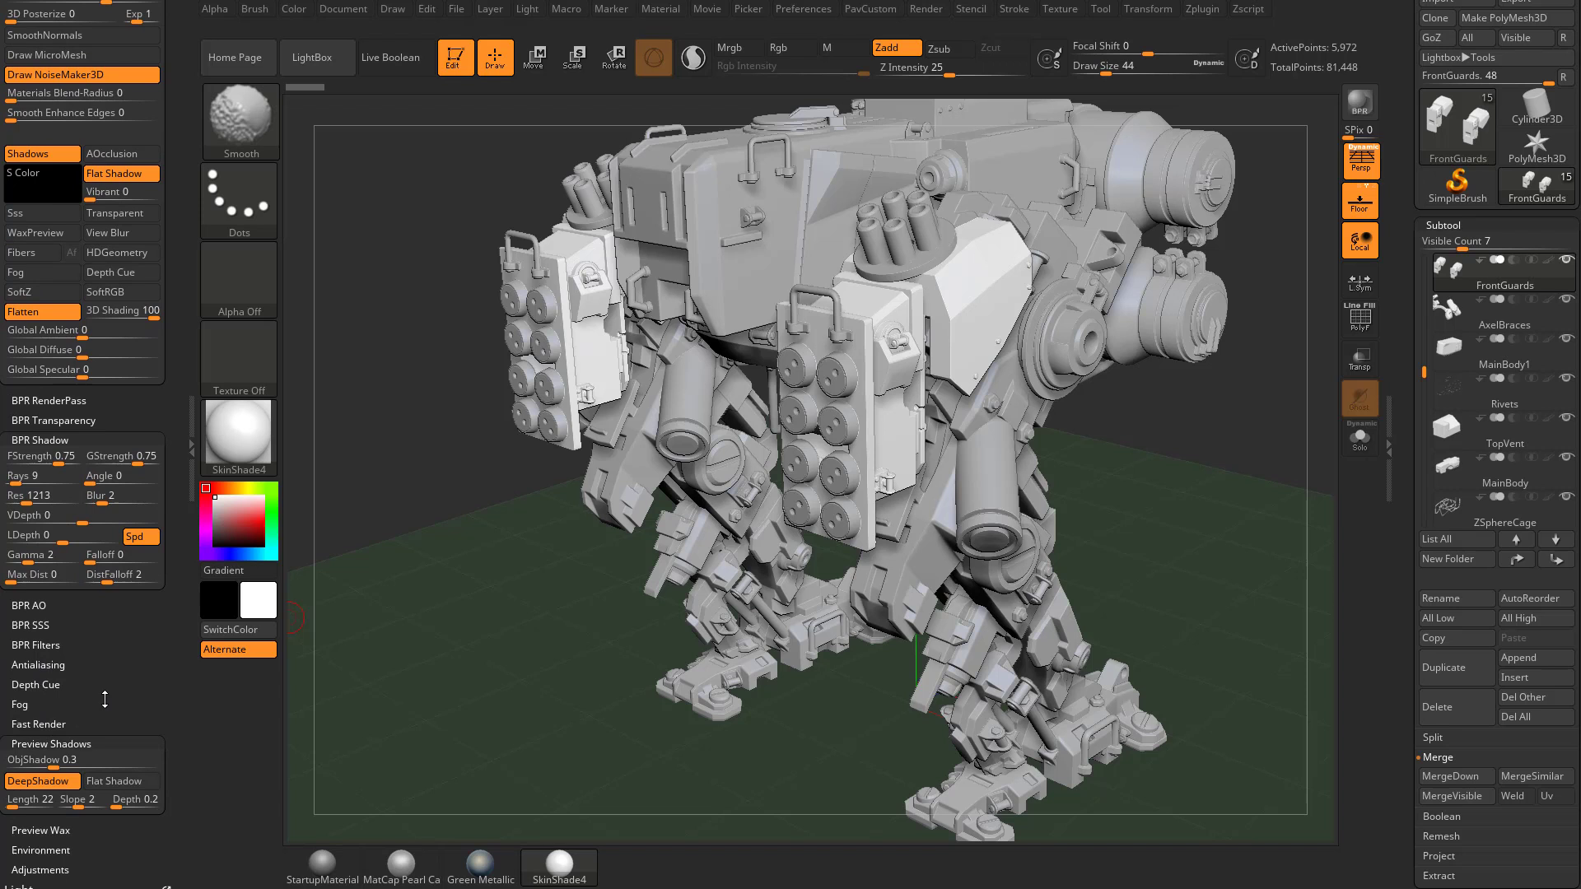
shift+click(45, 745)
key(shift)
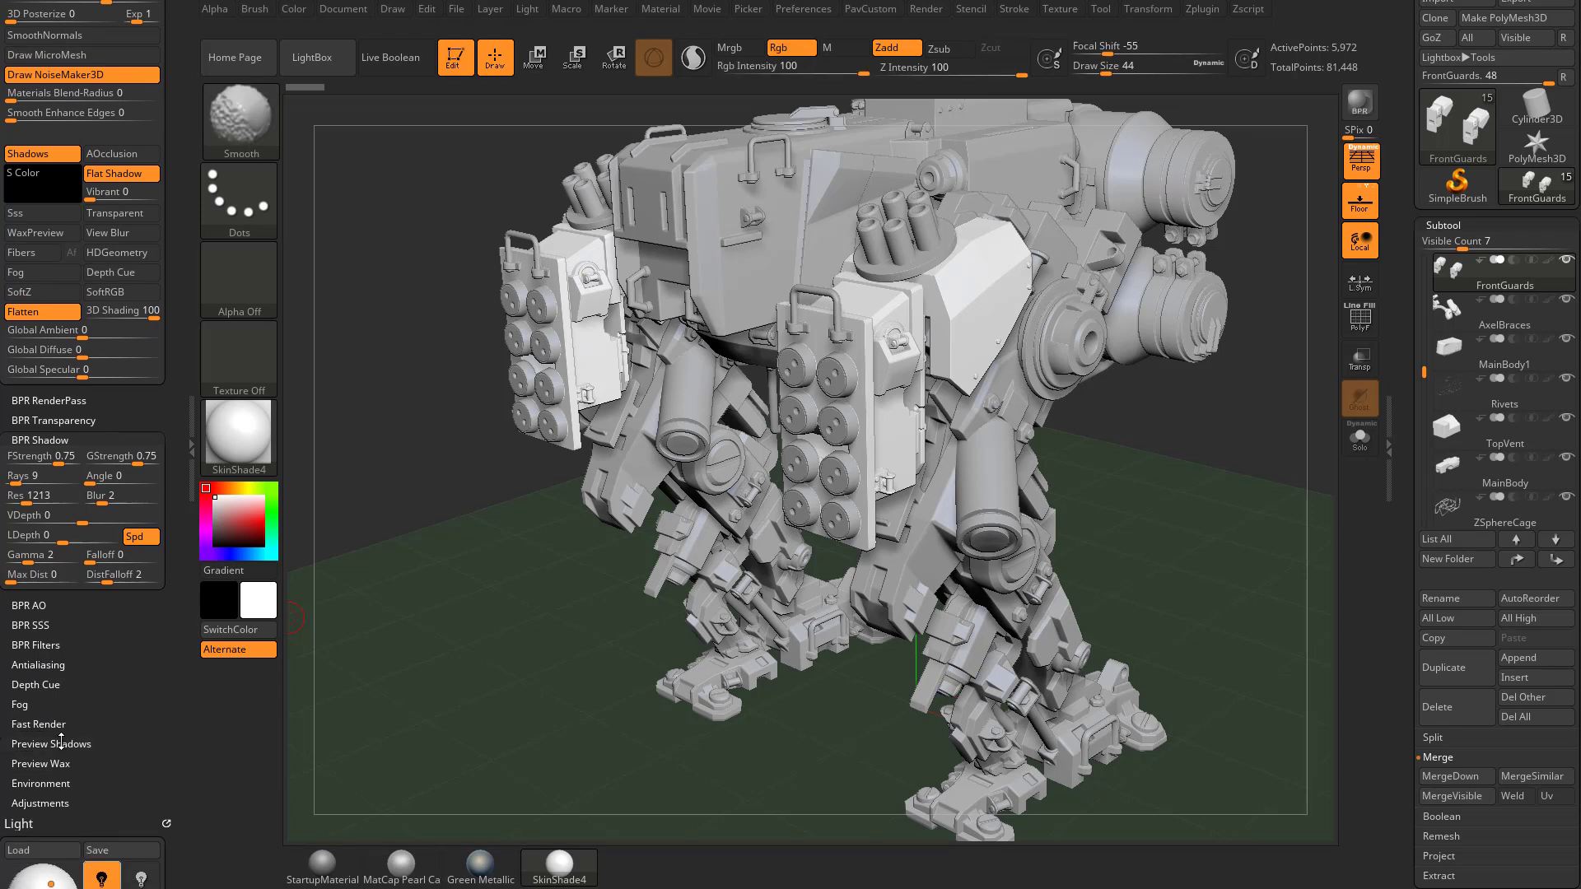
shift+click(61, 741)
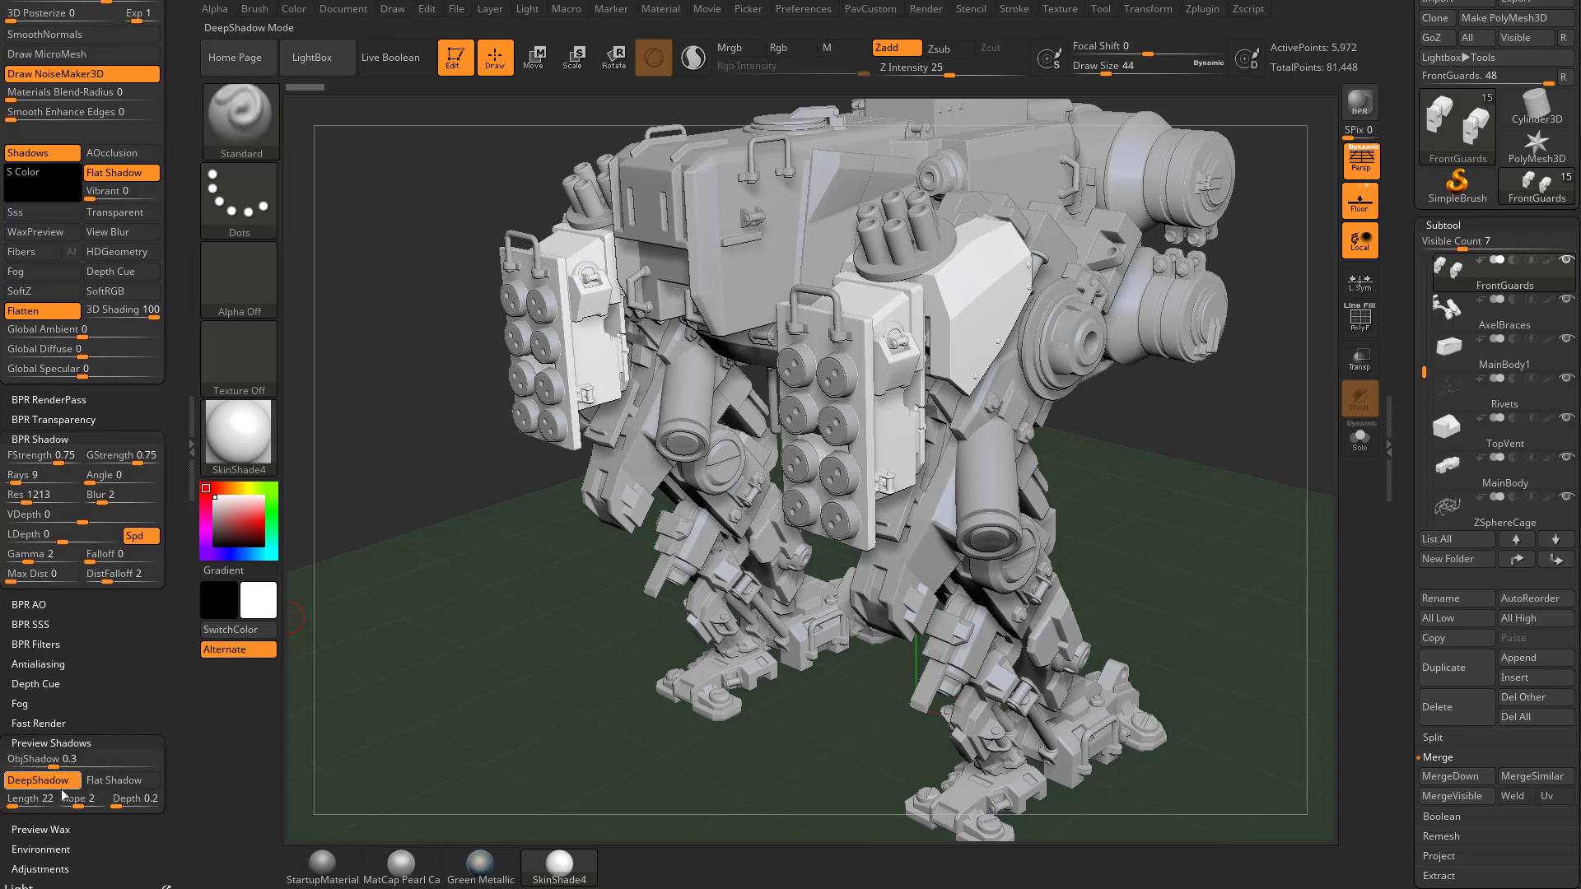
click(131, 783)
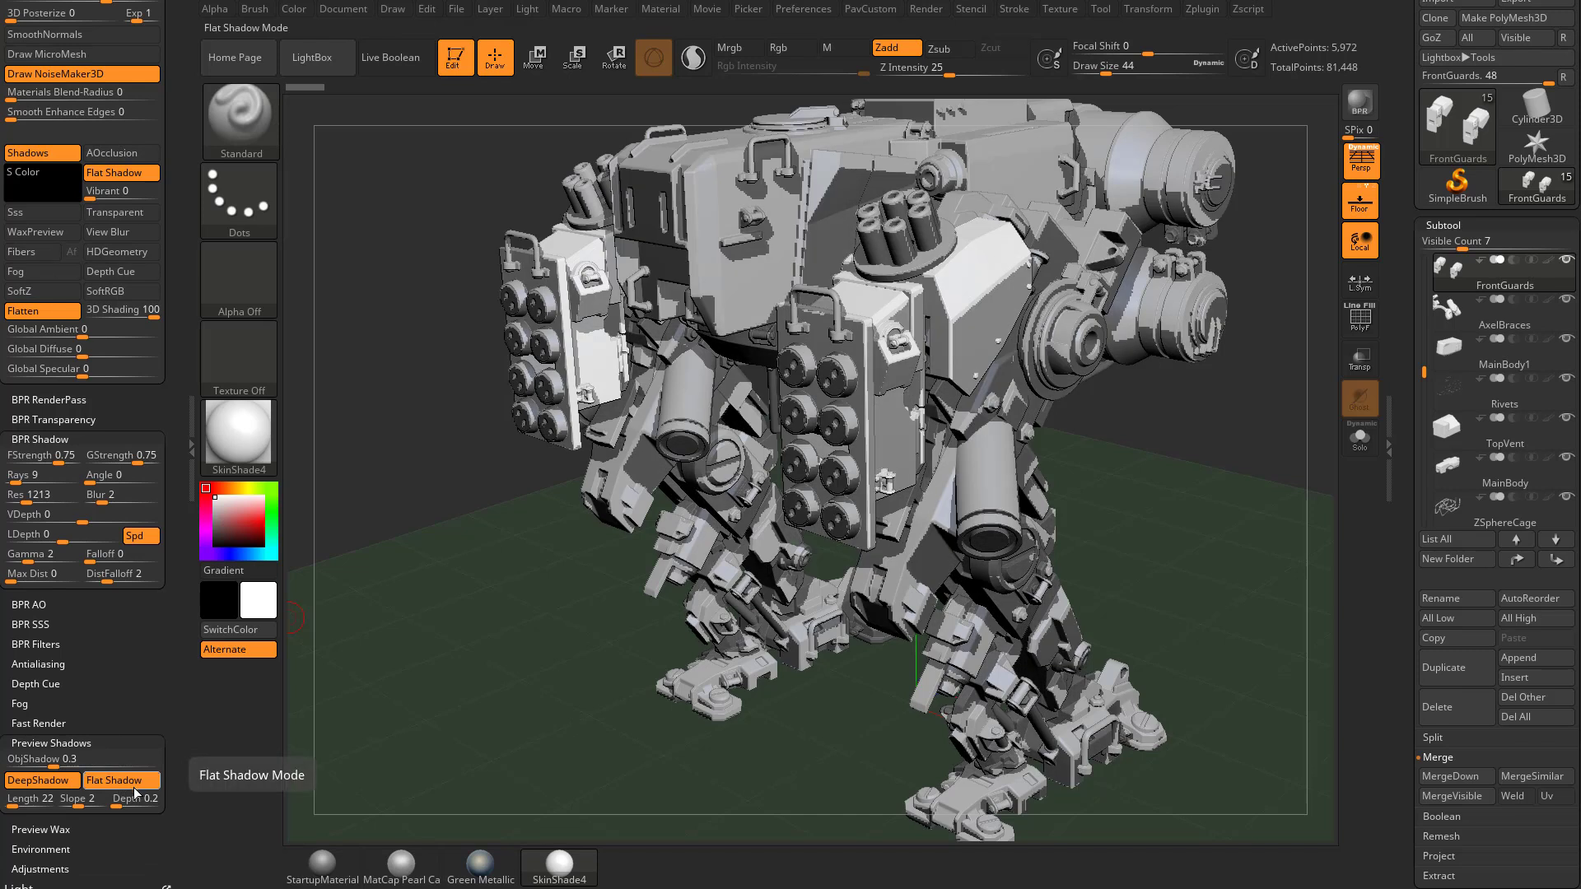
click(1359, 102)
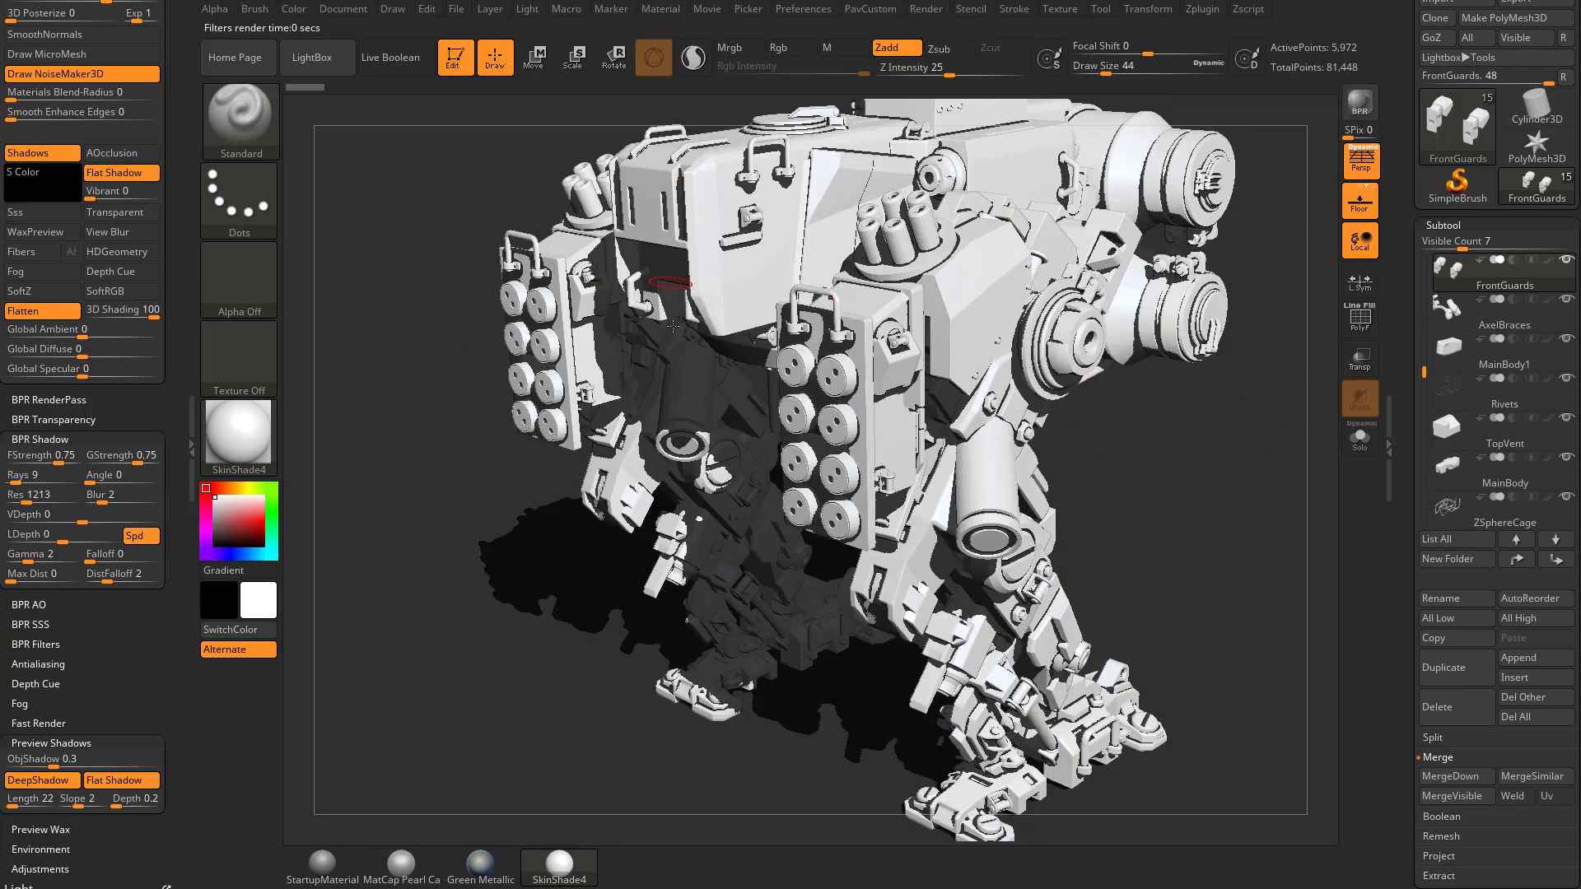
click(129, 785)
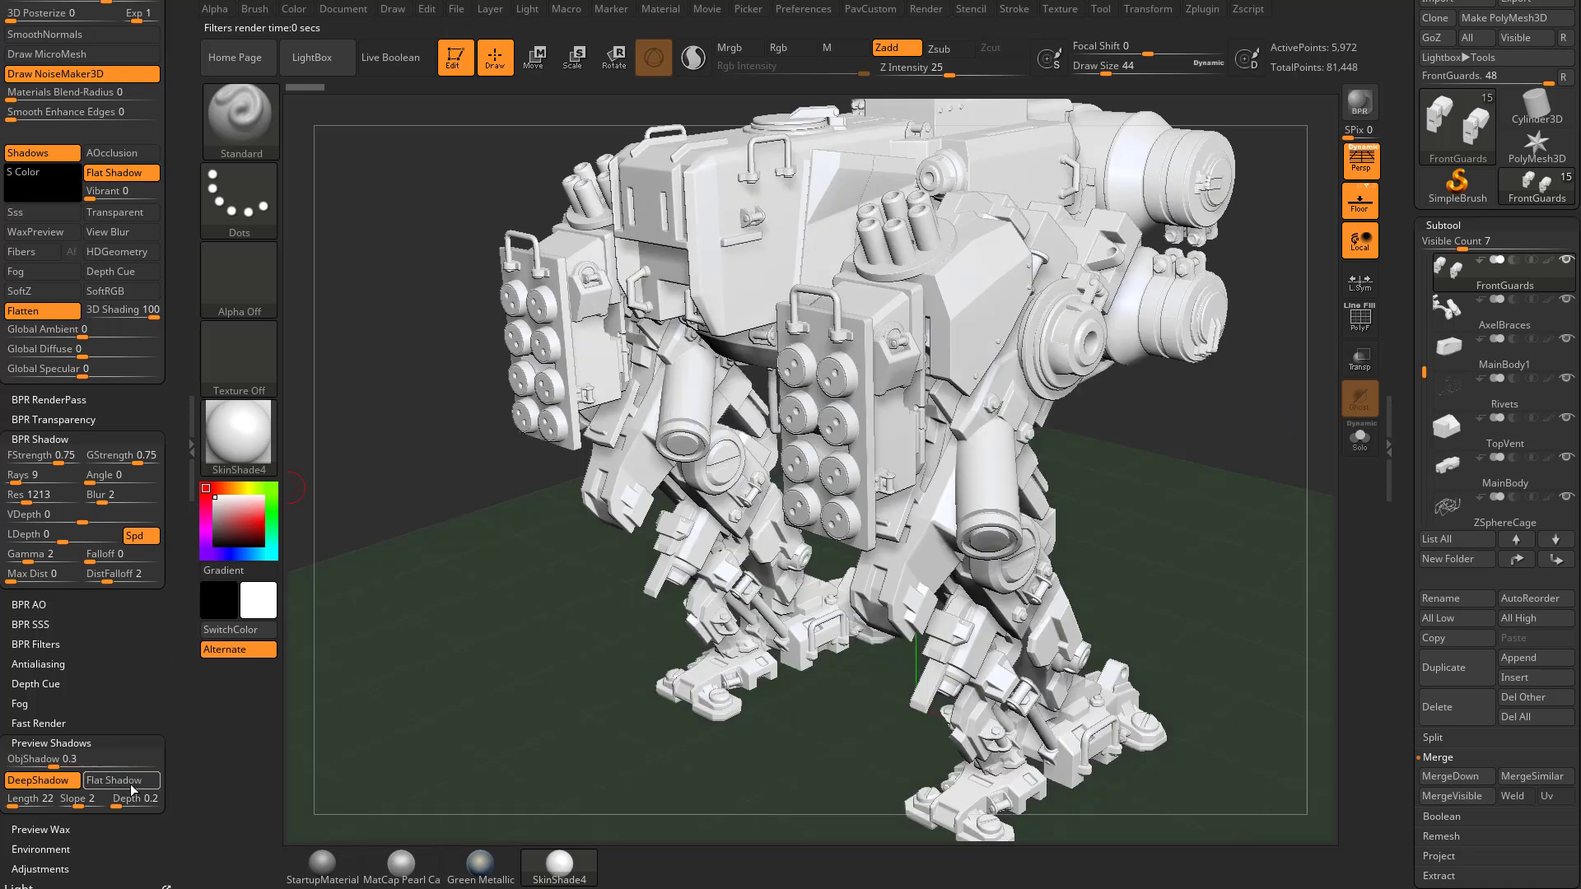
click(132, 782)
click(133, 785)
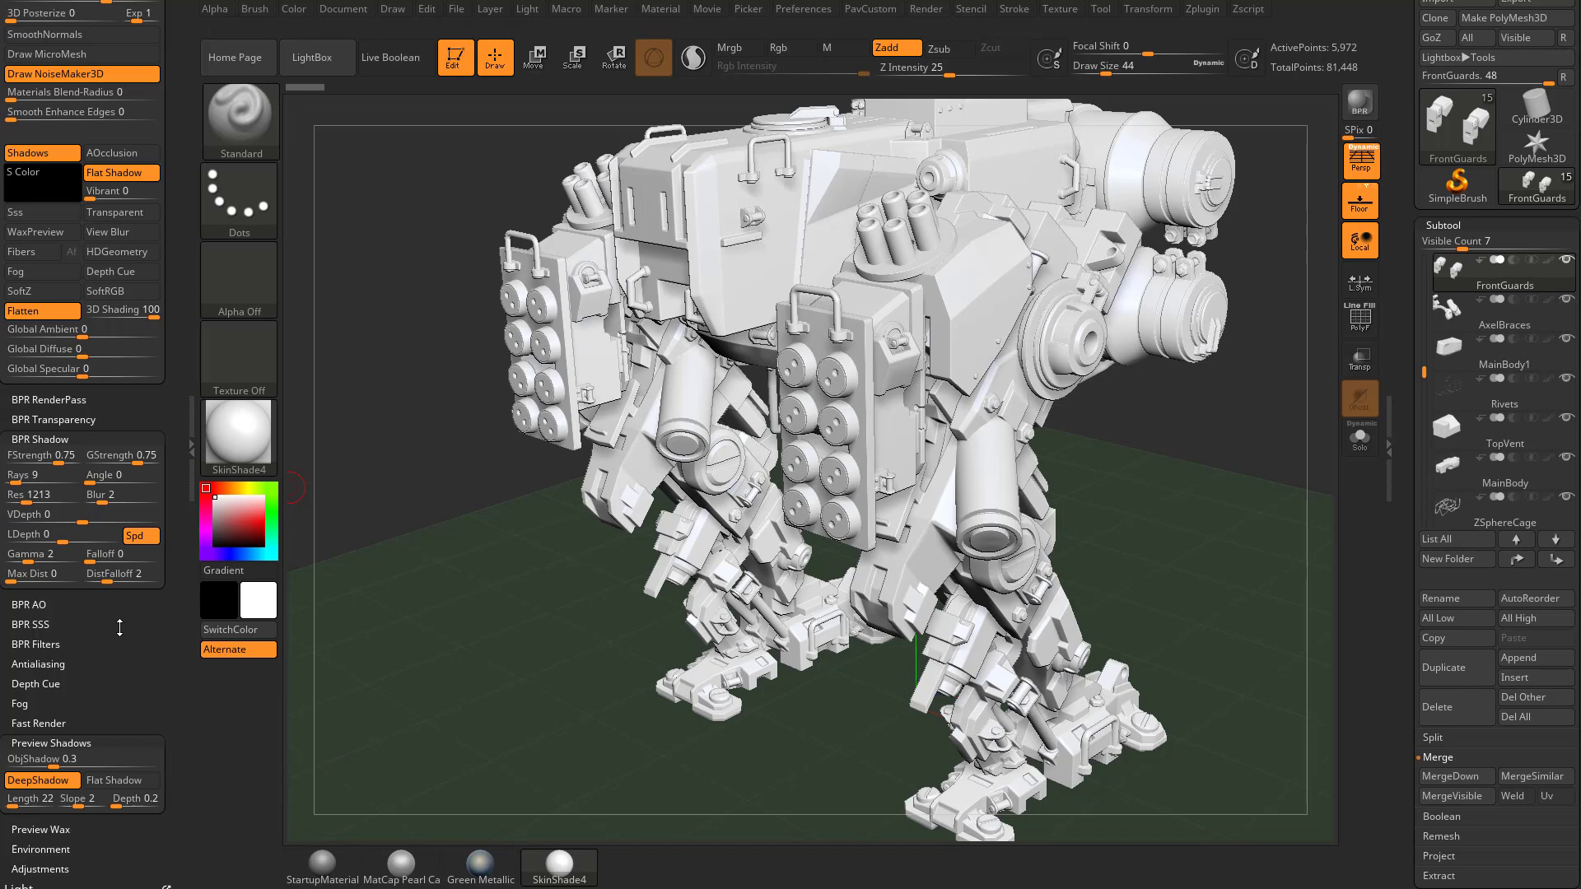
Render the whole mech with BPR and set the floor shadow strength to about 0.467
drag(119, 627, 125, 658)
alt+drag(1268, 395, 1224, 269)
click(1360, 103)
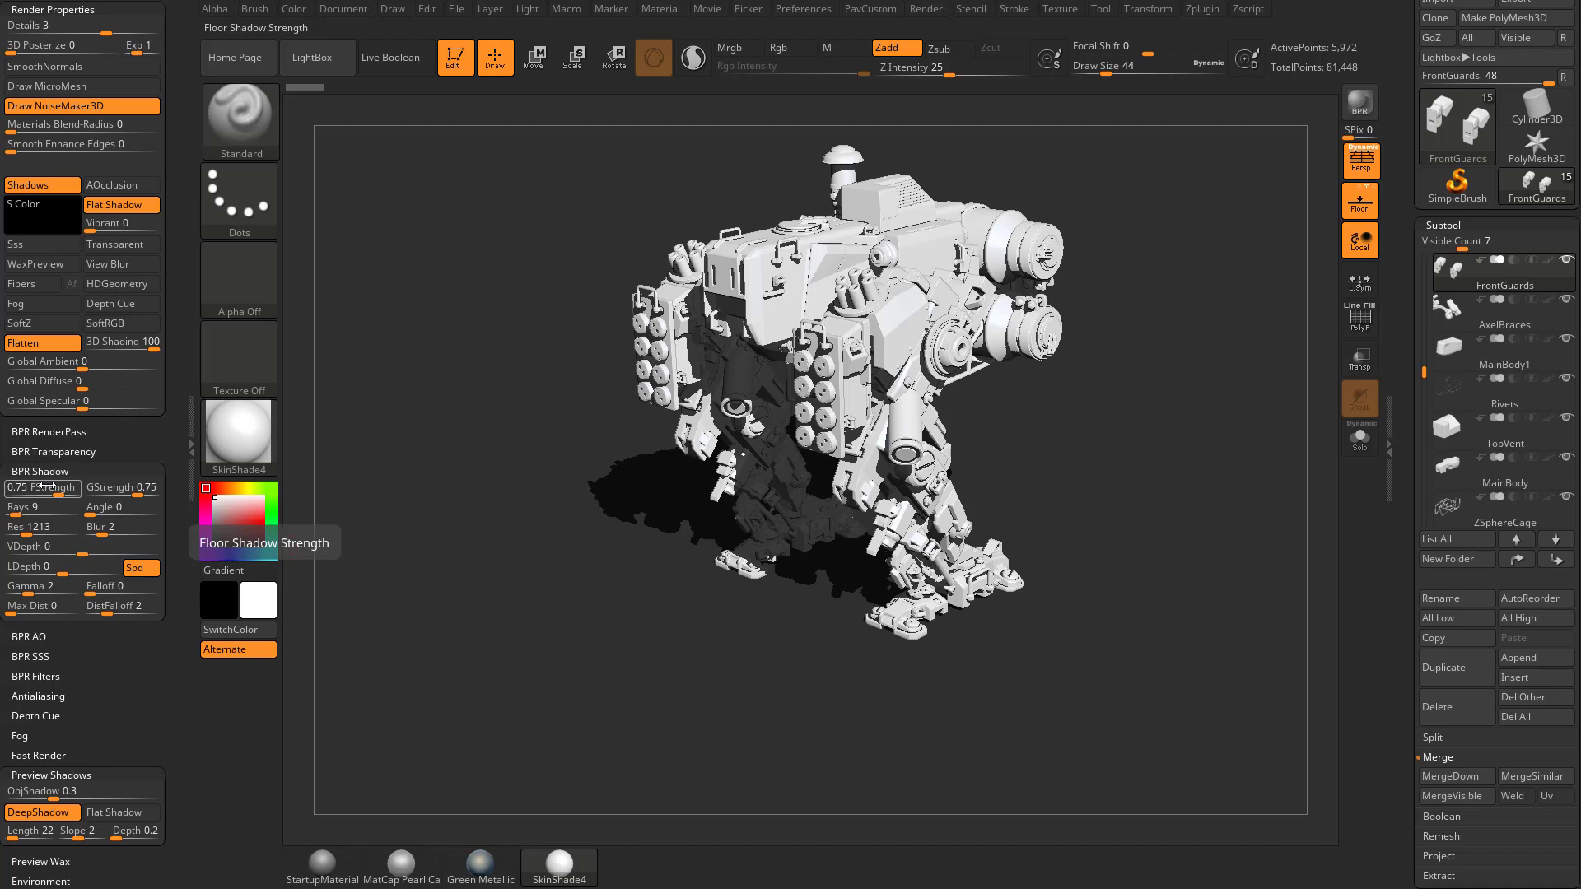
key(ctrl)
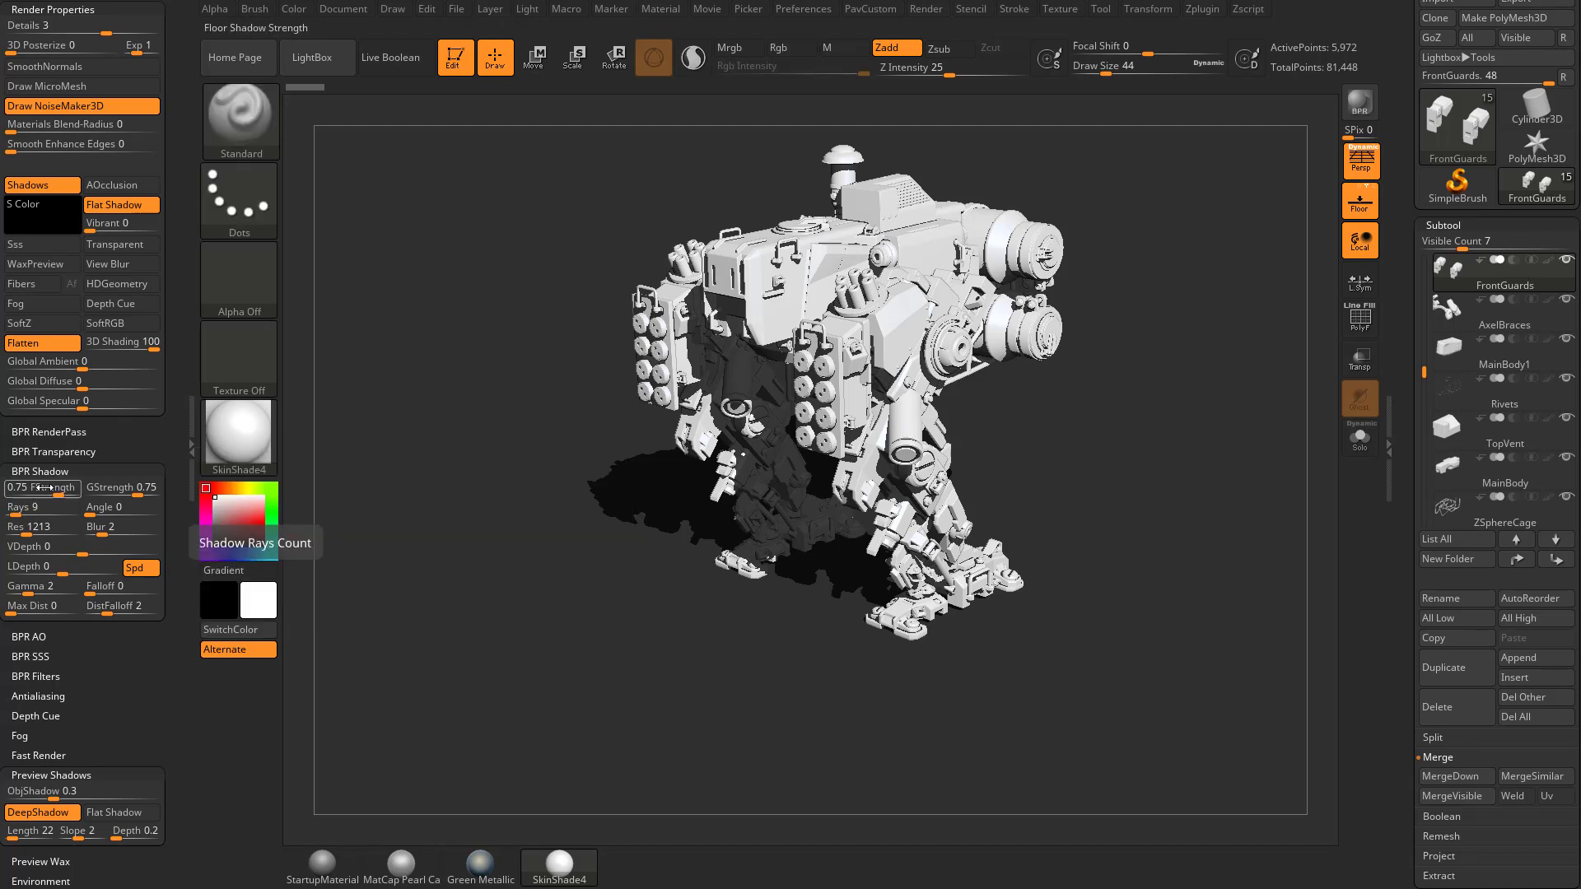
drag(56, 491, 40, 494)
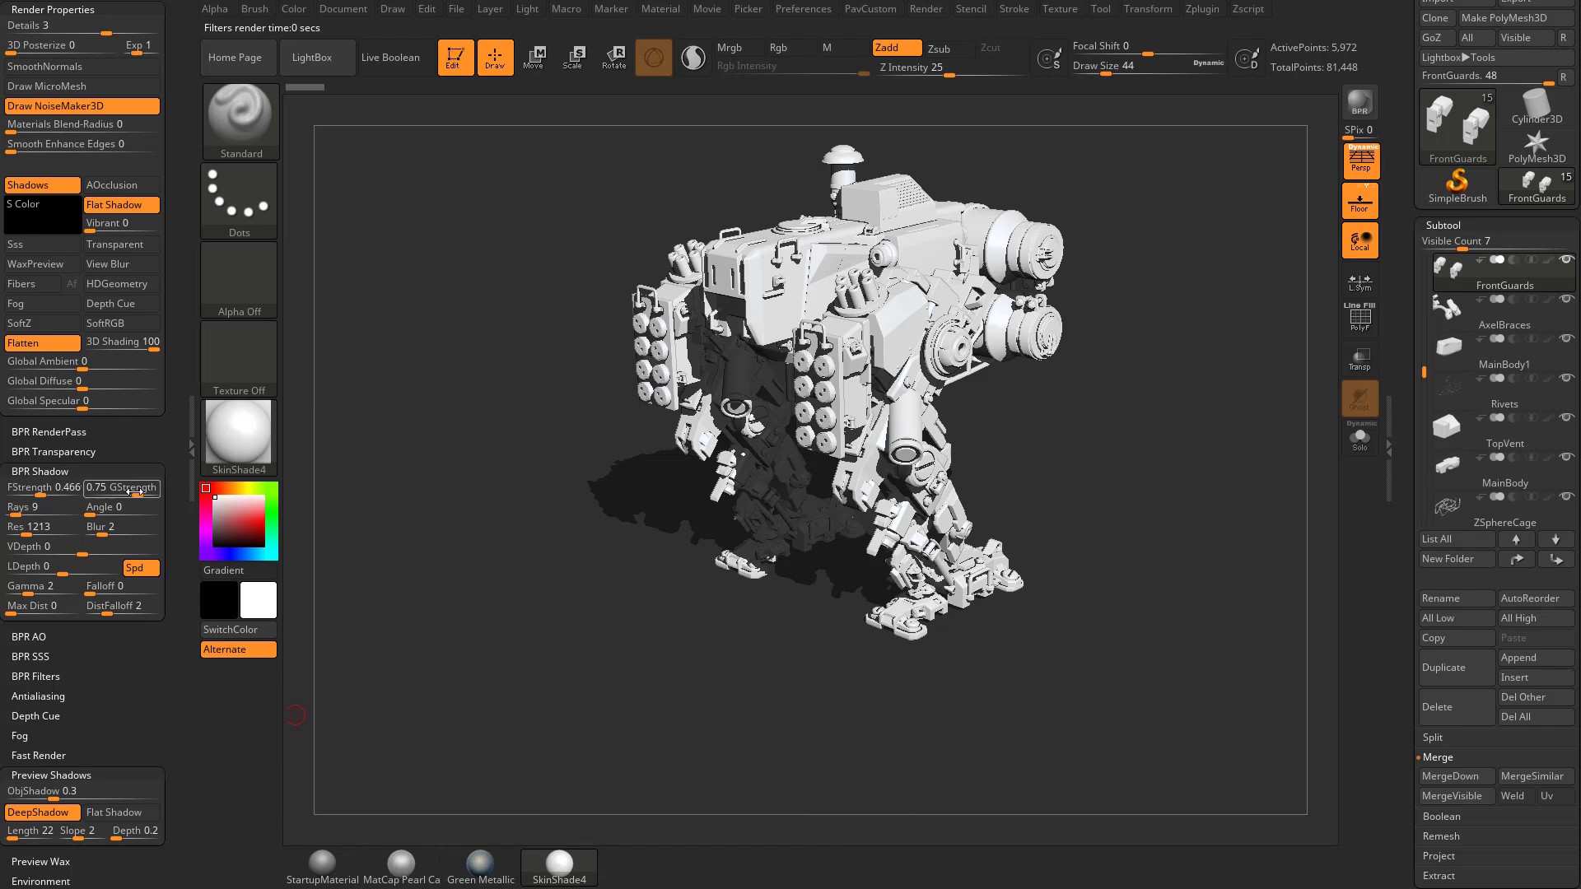
Set the global shadow strength to about 0.479 and render the mech with BPR
drag(137, 494, 121, 494)
click(1359, 103)
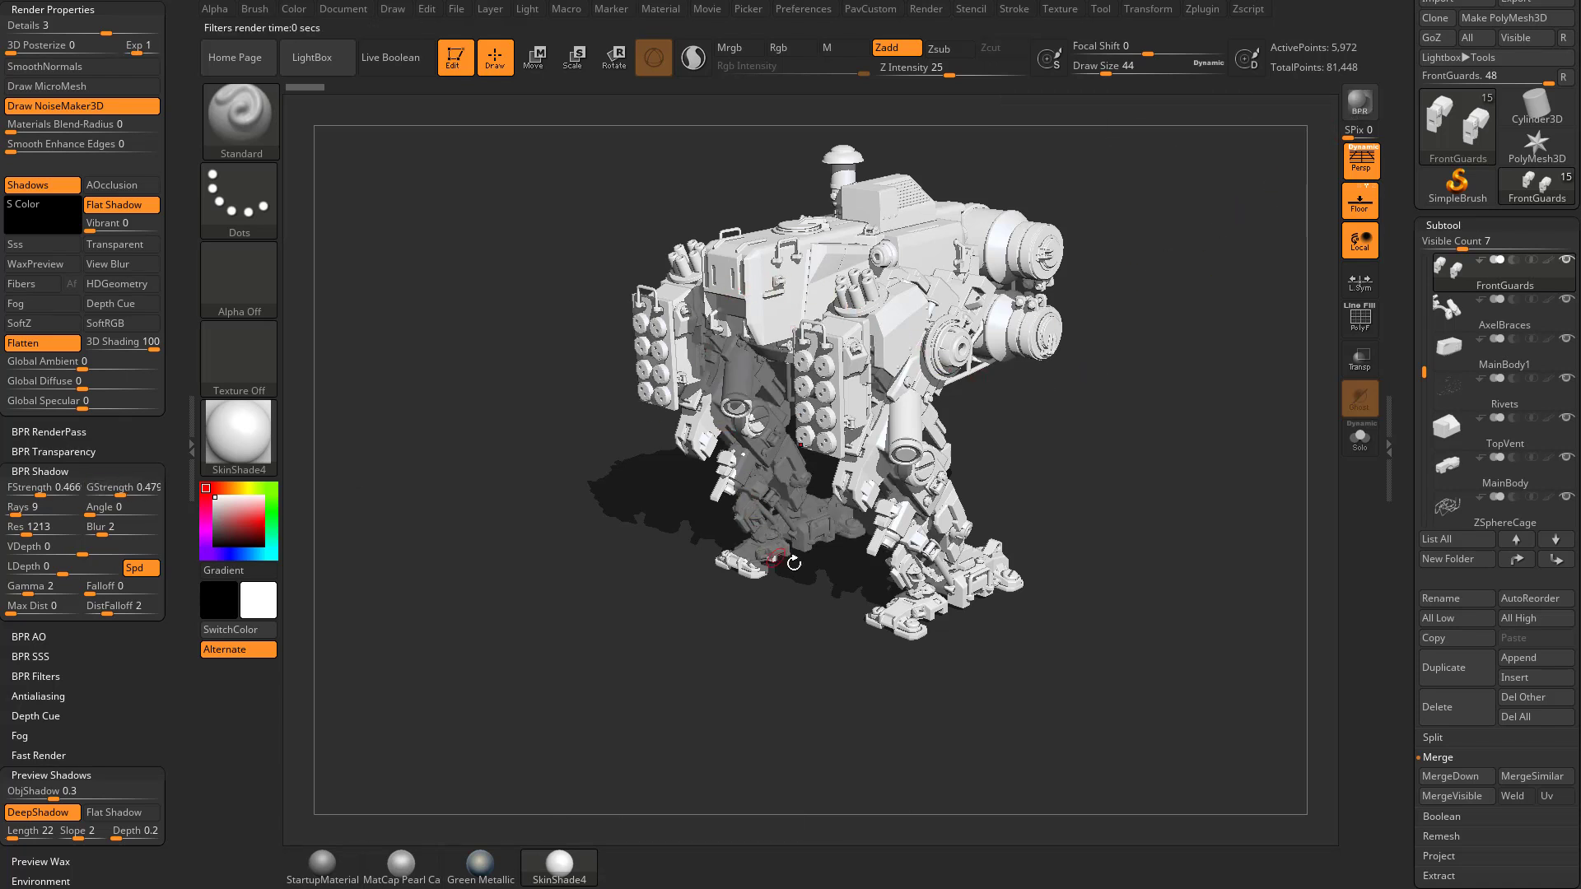
drag(41, 497, 41, 497)
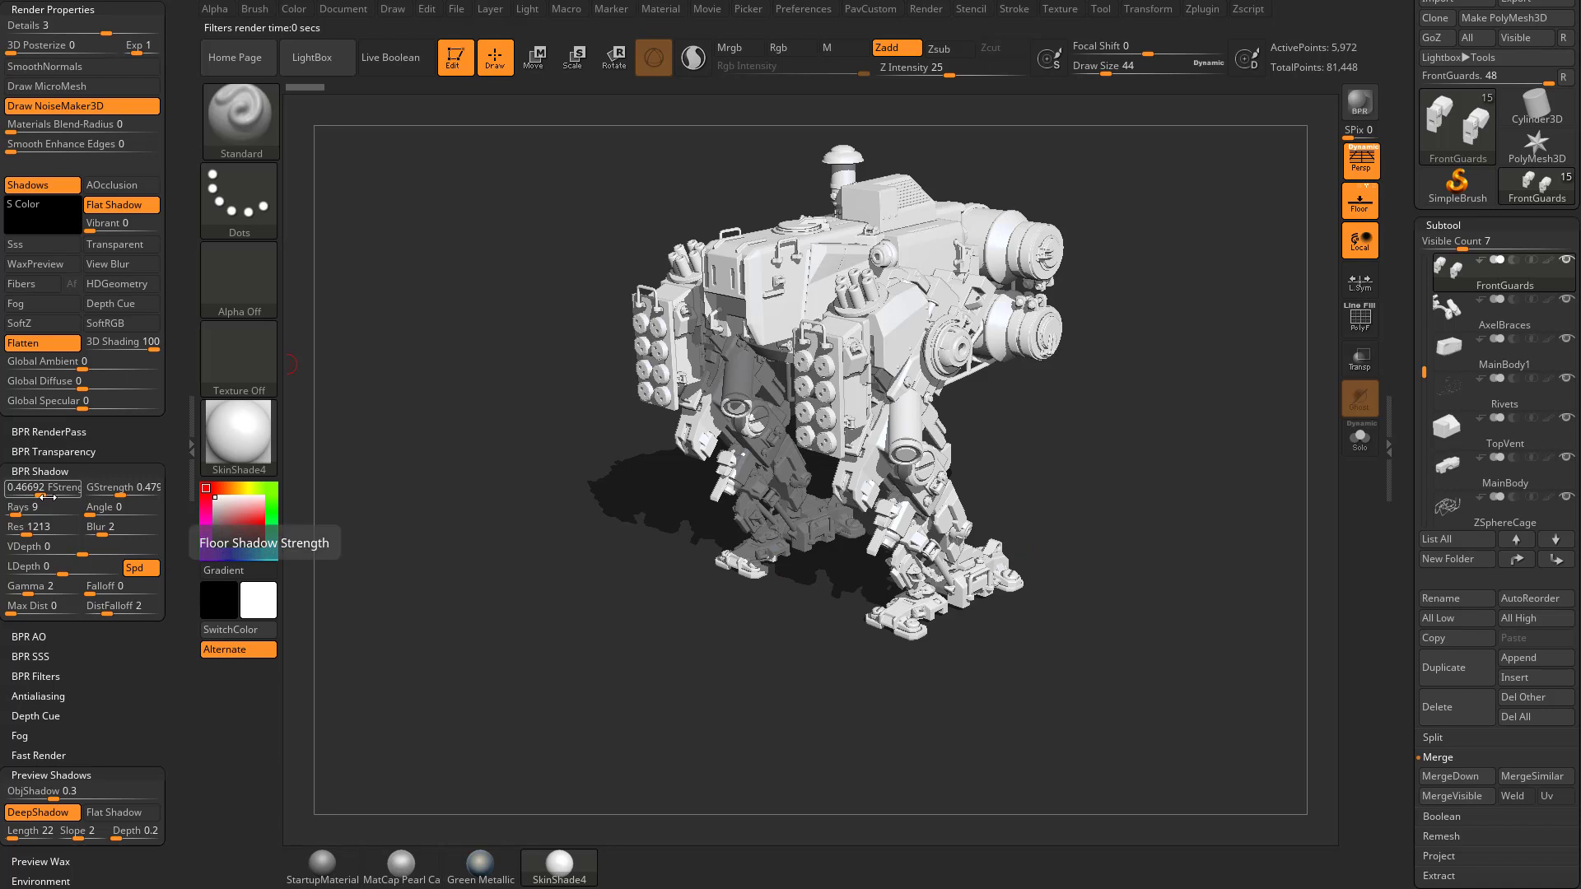